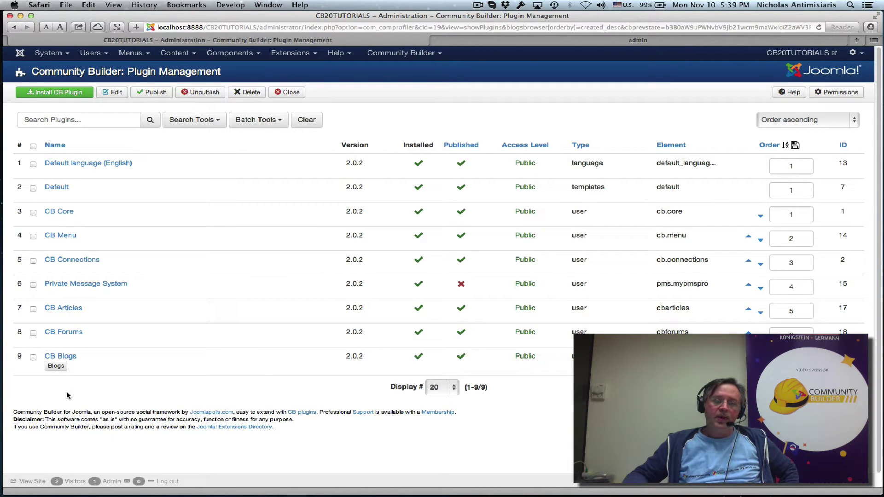
Glance at the CB Blogs plugin settings without saving, then review the three existing CB blogs
left_click(70, 358)
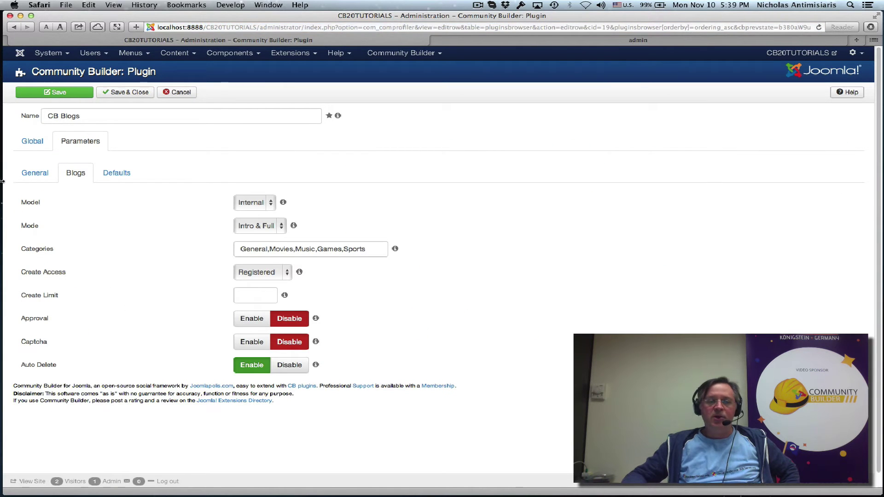
mouse_move(263, 204)
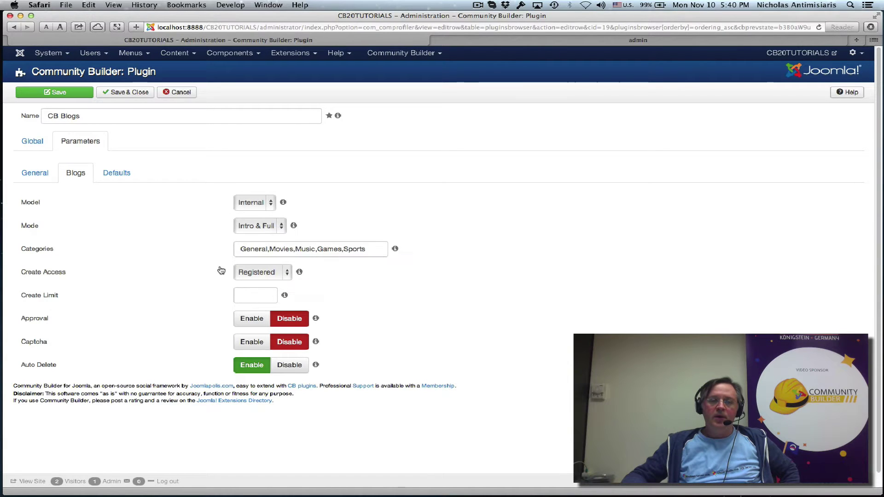
mouse_move(258, 227)
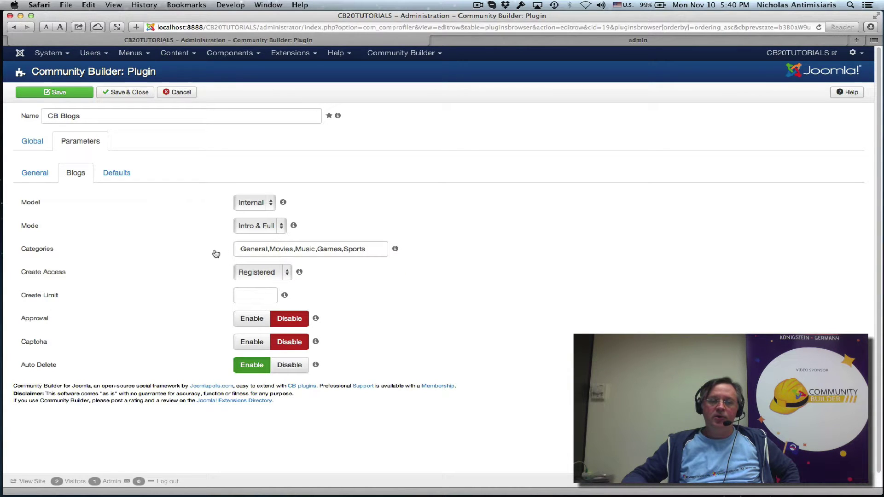
mouse_move(355, 244)
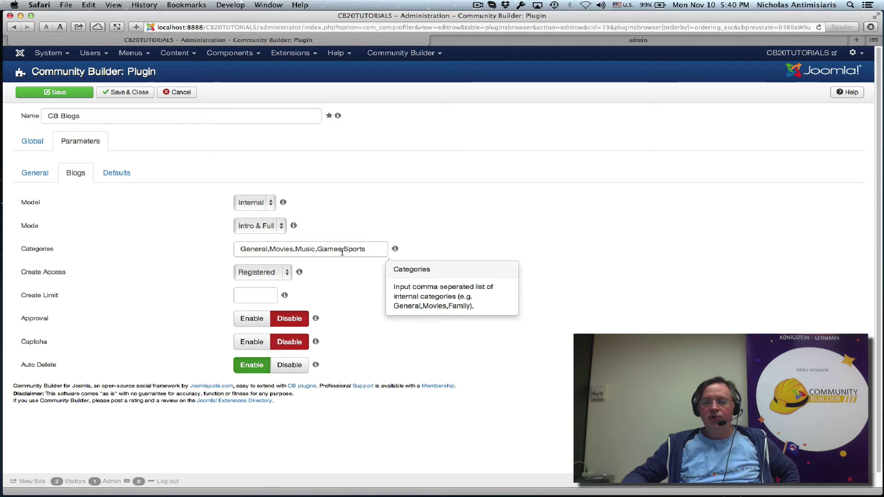
left_click(180, 92)
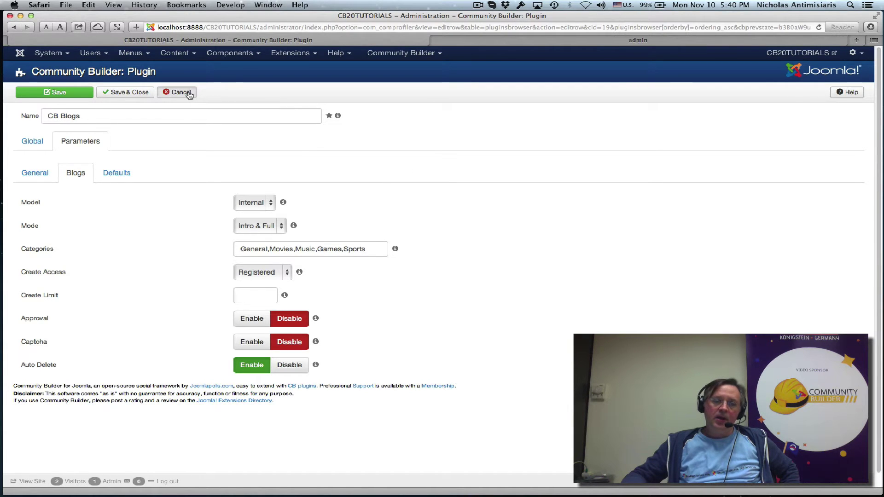
left_click(59, 368)
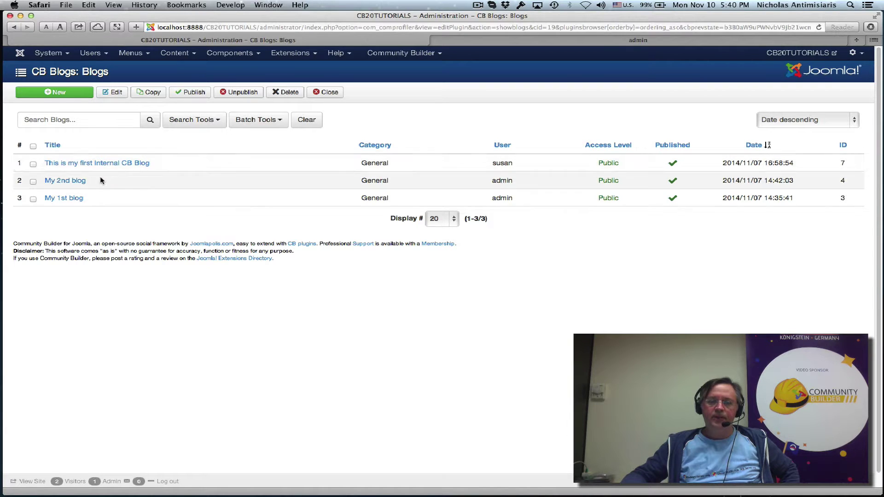
left_click(329, 93)
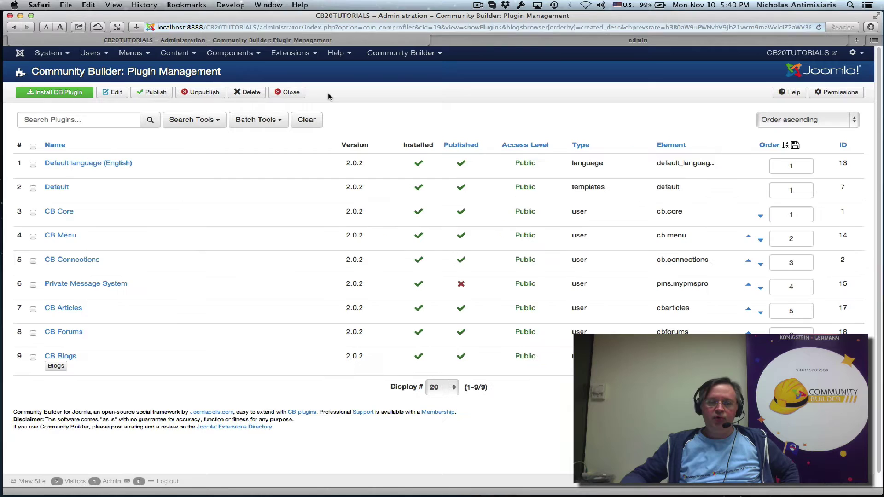
Set the CB Blogs Model to Joomla, Mode to Full Only, and Category to User Blogs
left_click(59, 358)
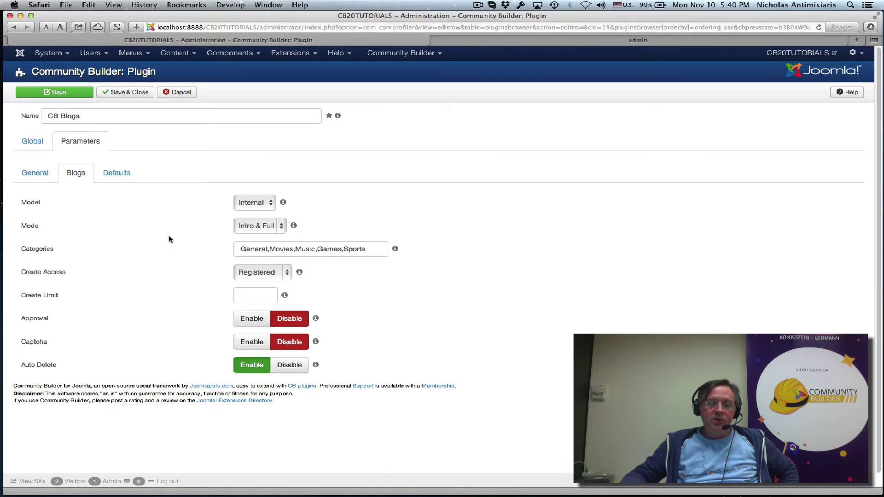
left_click(247, 203)
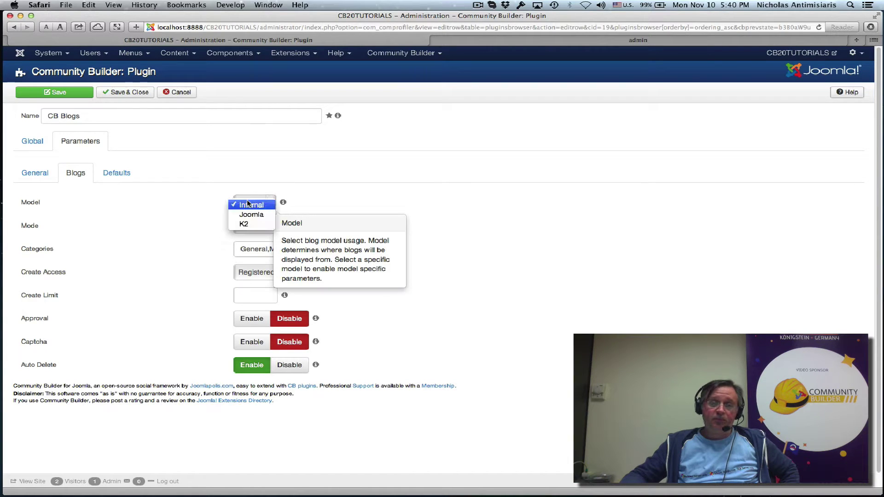
left_click(252, 215)
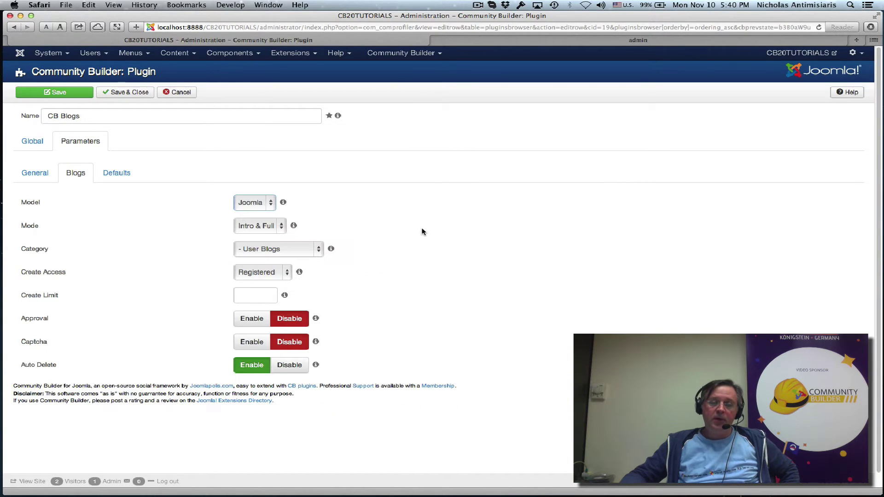
left_click(274, 227)
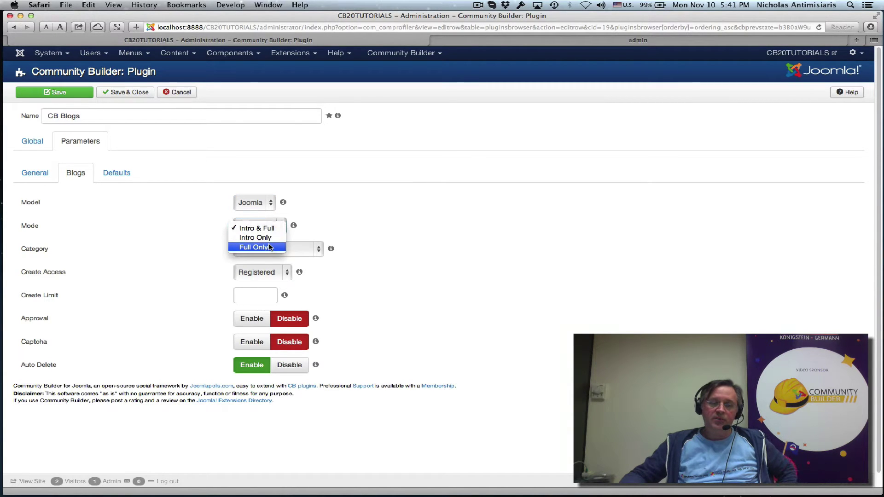
left_click(255, 248)
left_click(367, 213)
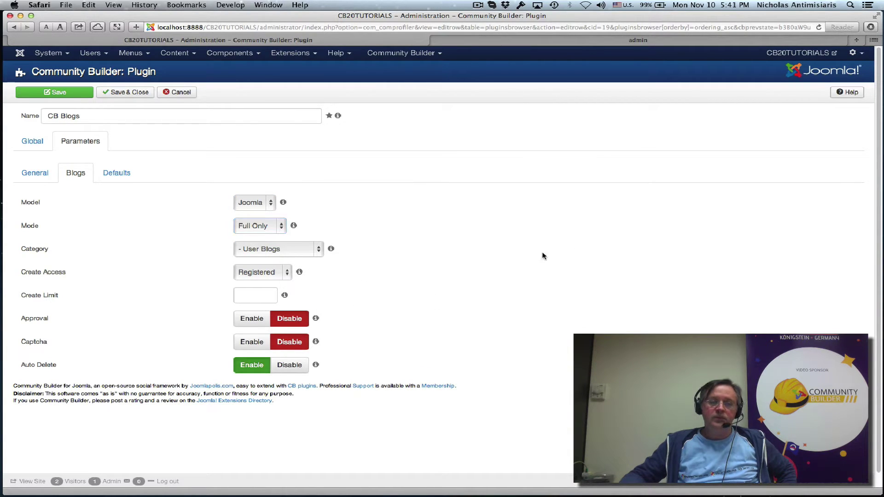
left_click(272, 249)
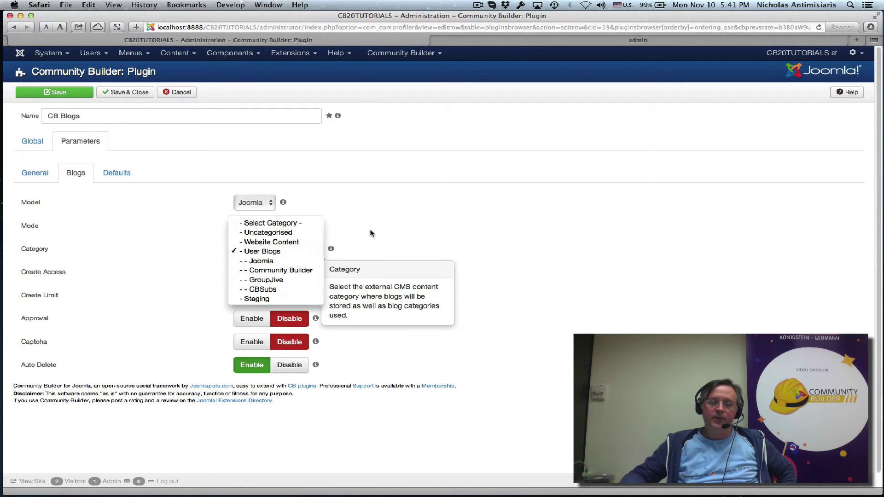
left_click(282, 253)
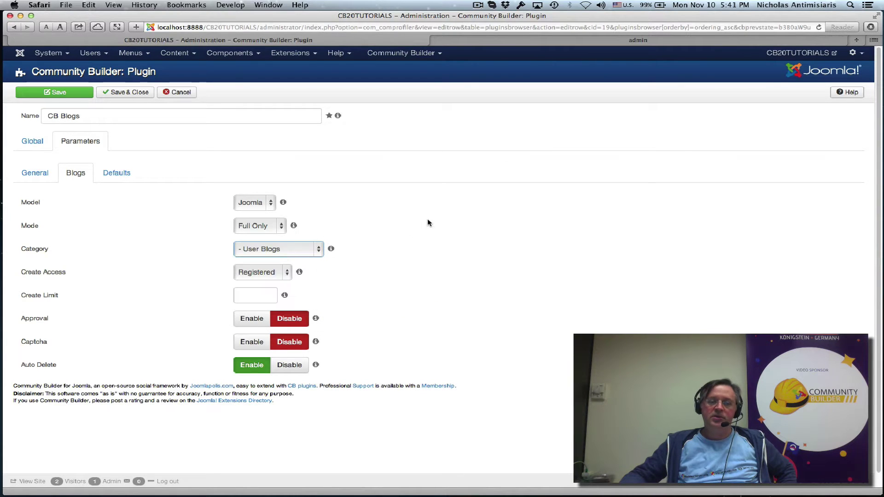
Set the default category to Joomla, save and close the plugin, and view the empty Blogs list
left_click(110, 174)
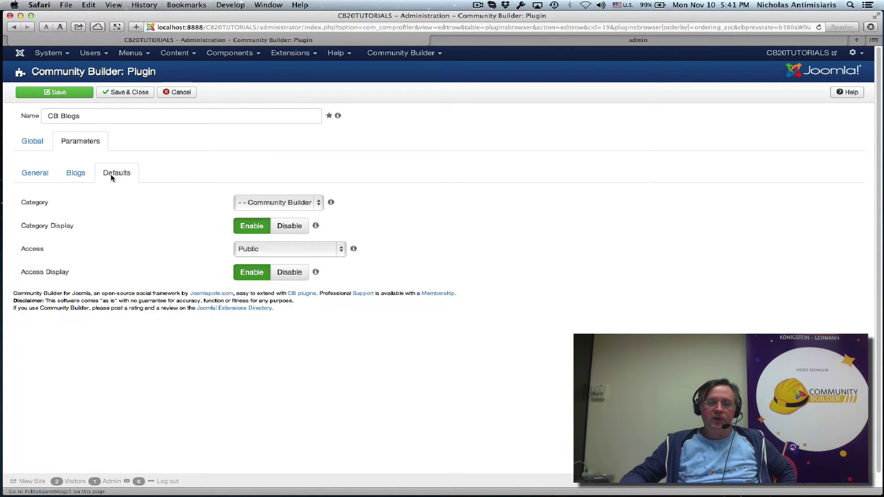
left_click(273, 204)
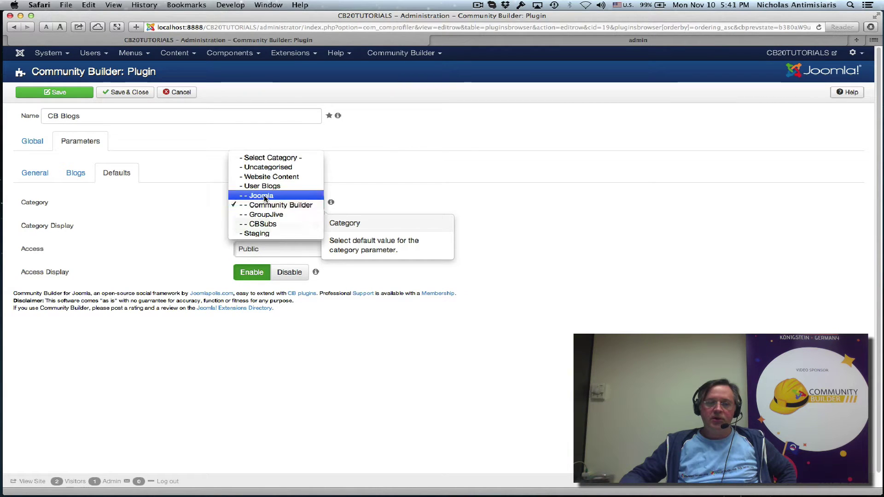
left_click(264, 199)
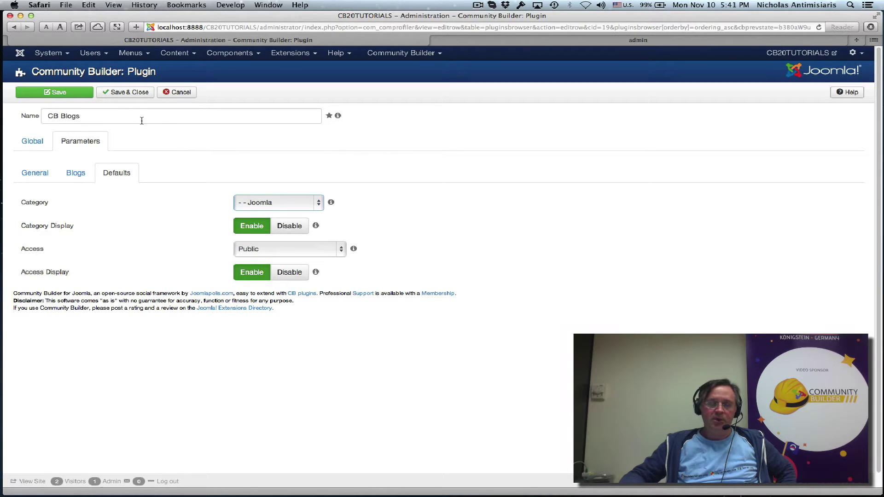
left_click(62, 94)
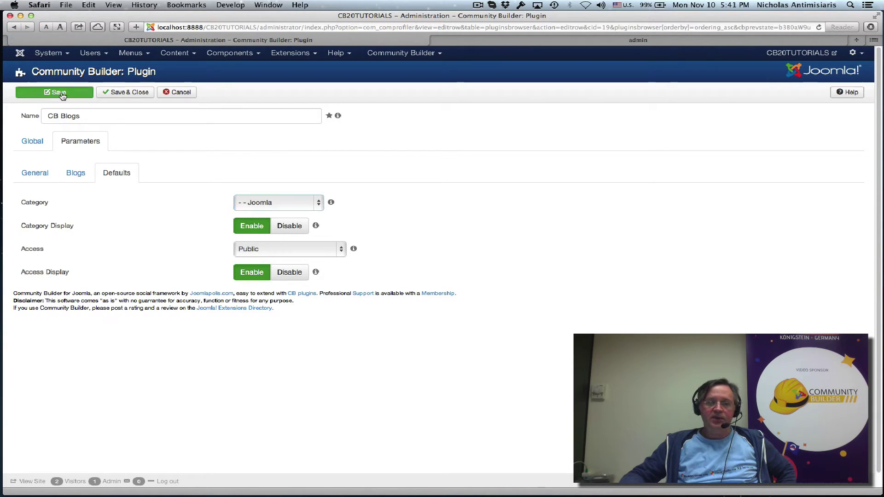
left_click(110, 92)
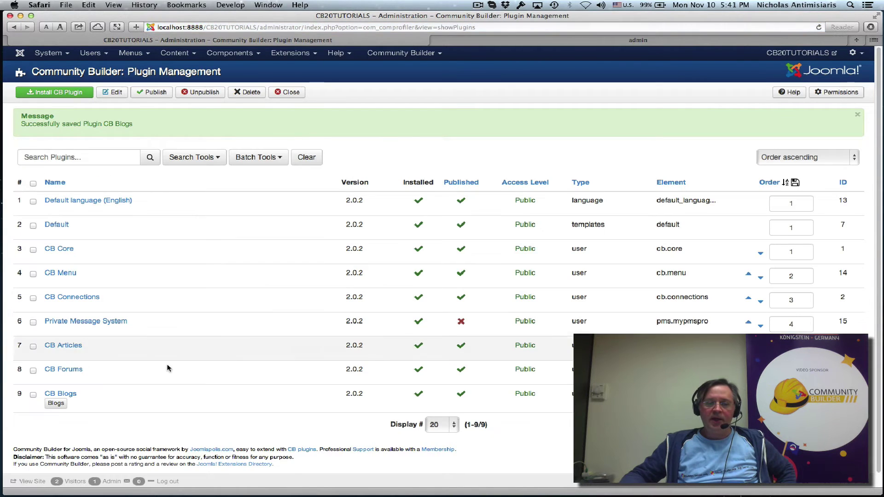
left_click(55, 404)
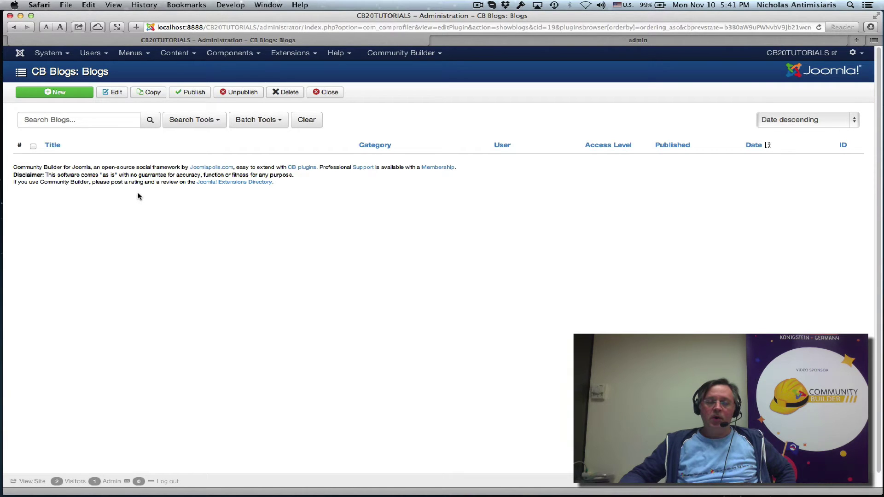
On the front-end profile, open the Blogs tab and start a new blog
left_click(491, 41)
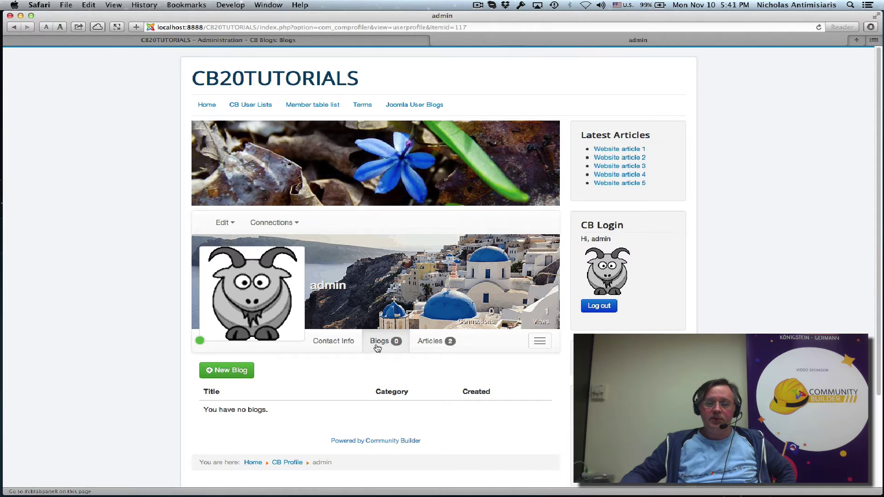
left_click(594, 282)
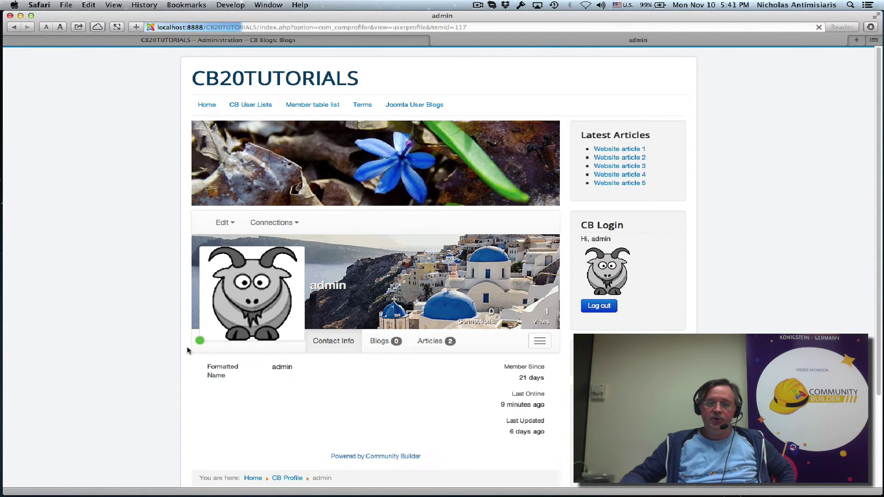
scroll(187, 350, "down", 5)
left_click(386, 227)
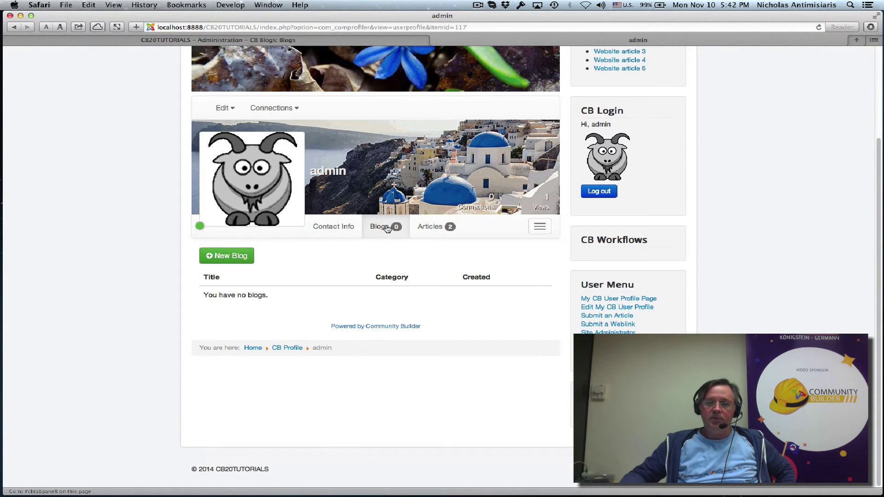
left_click(231, 260)
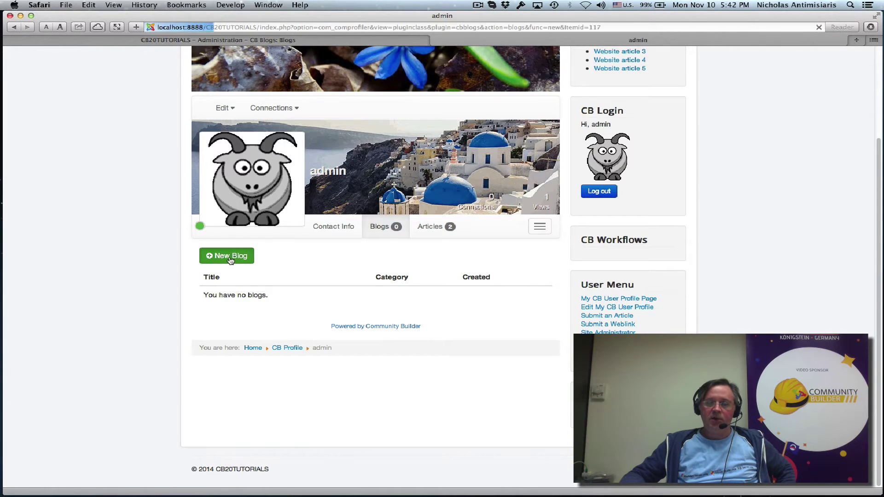
Keep the blog's category as Joomla and set Published to Yes
scroll(329, 217, "down", 3)
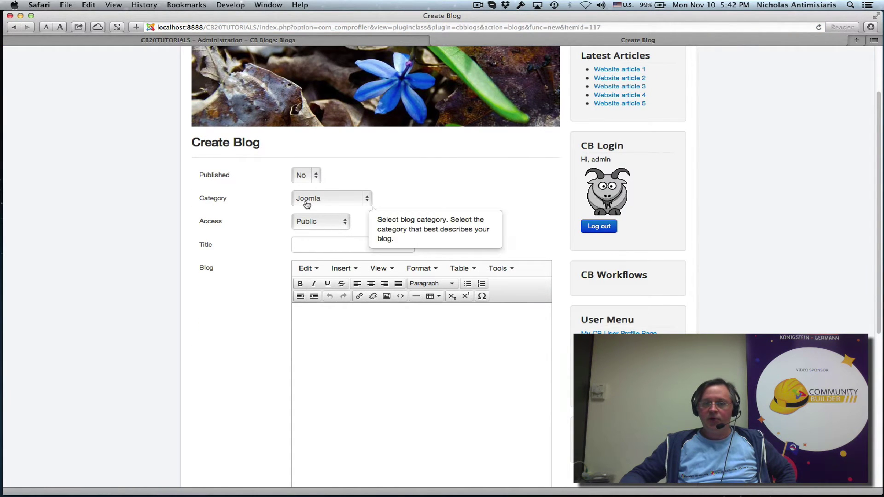
left_click(321, 201)
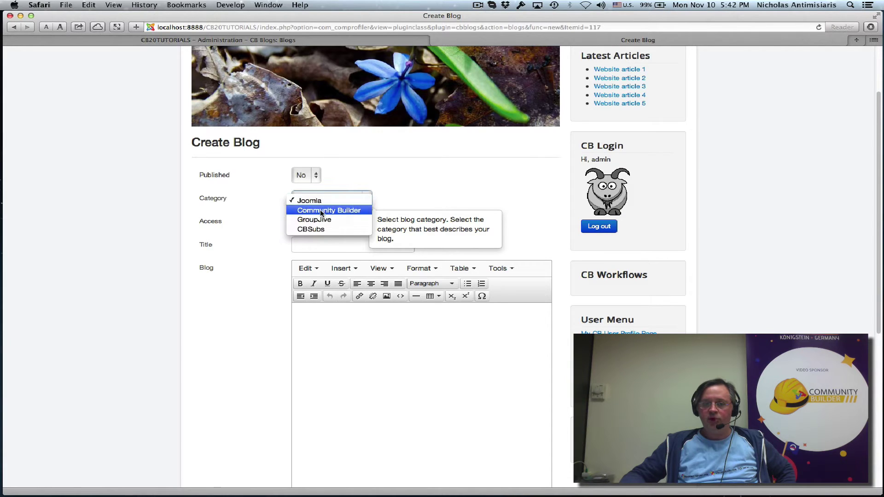
left_click(247, 235)
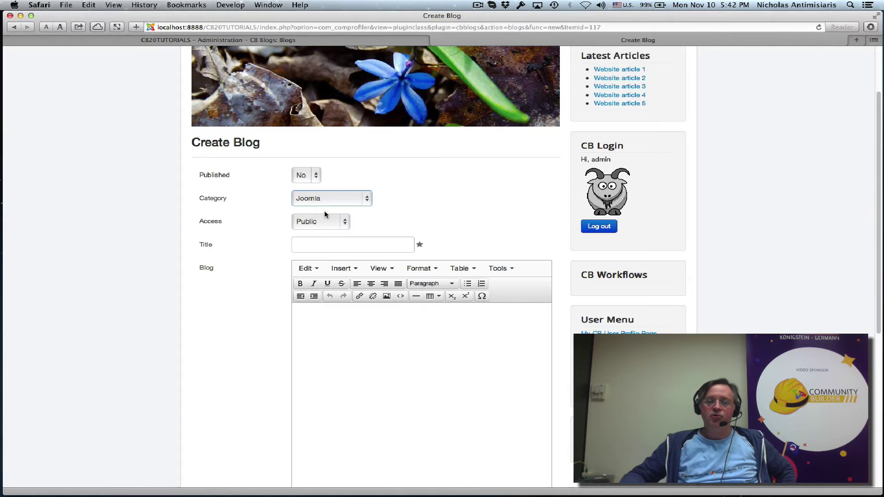
left_click(297, 175)
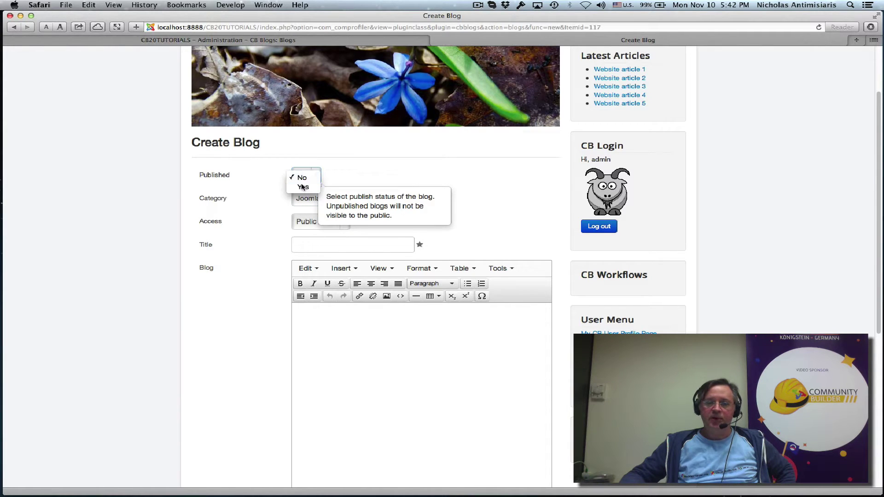
left_click(303, 187)
left_click(316, 242)
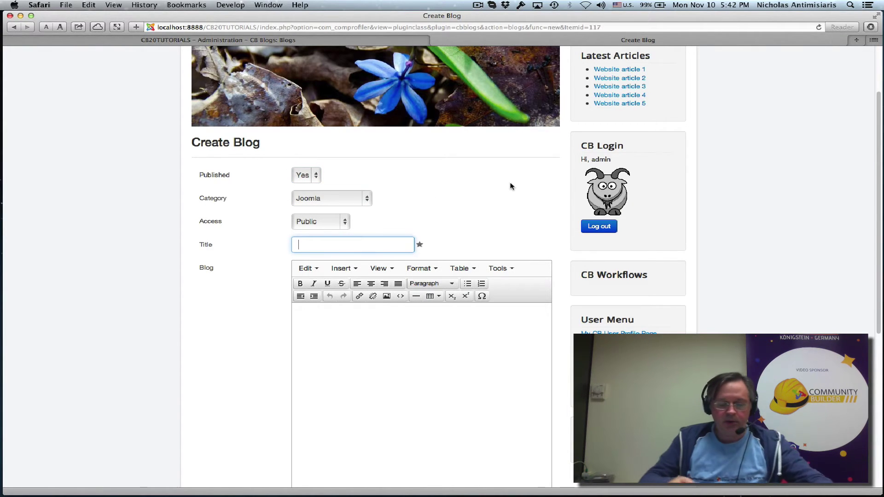
Title the blog 'This is my first Joomla blog' and write intro text about Joomla storage advantages
type("This")
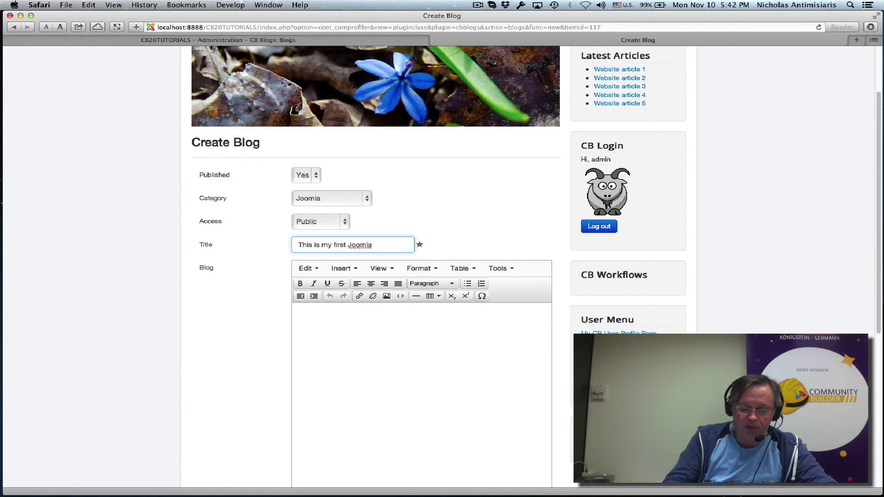
type("is my first Joomla blog")
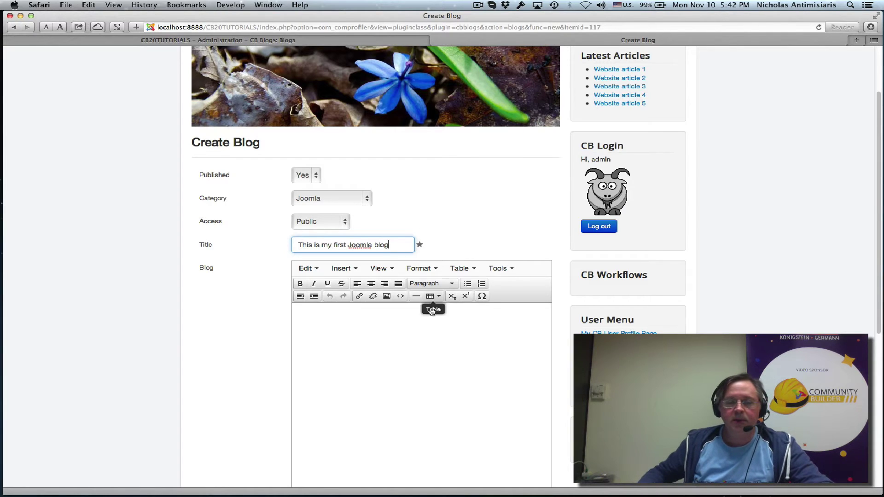
left_click(409, 331)
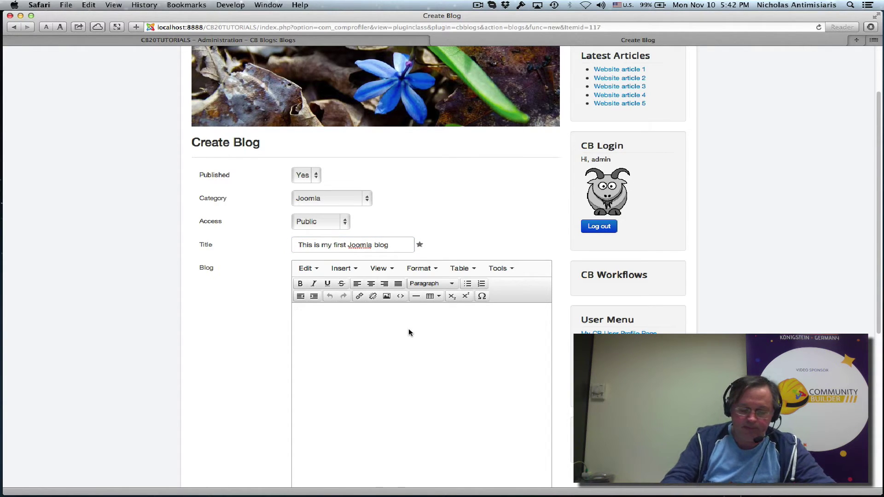
type("Joomla")
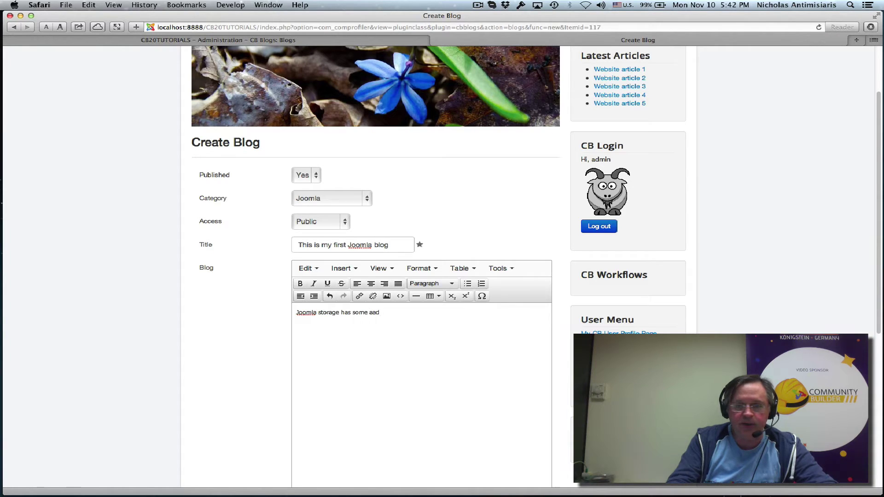
type("storage has some ad")
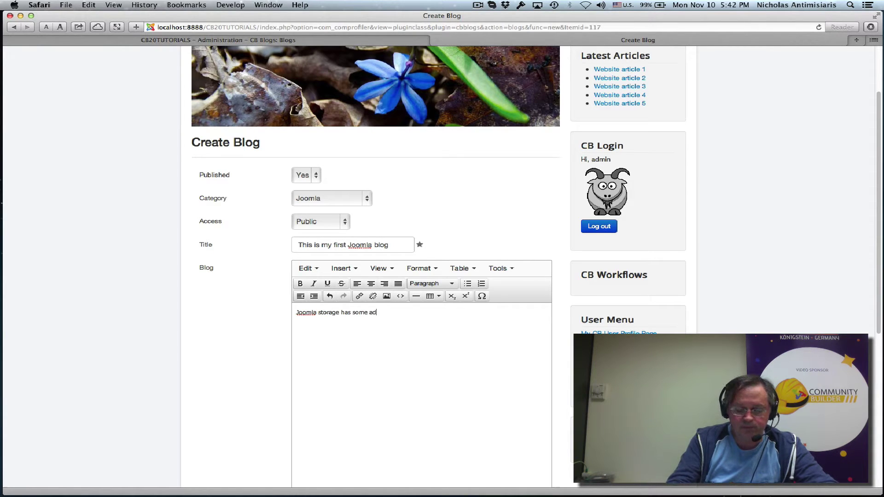
type("vantages that we can use.")
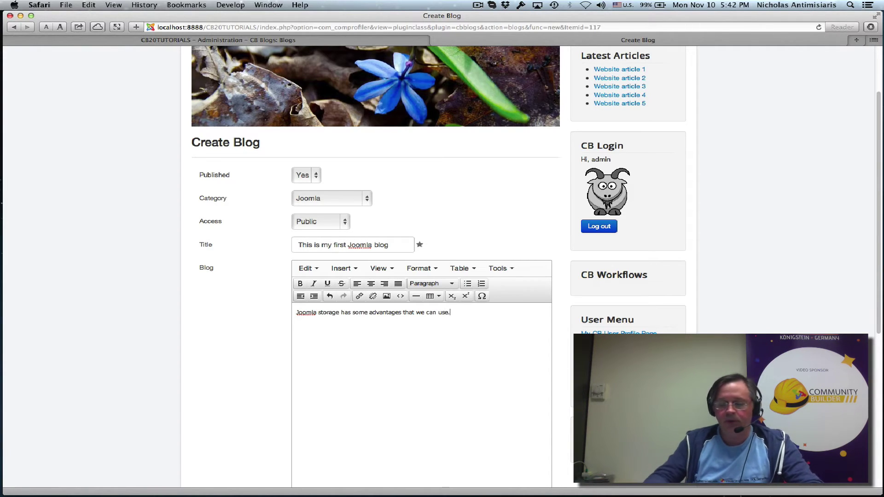
Insert a Read More break, add the follow-on text, and create the blog
scroll(271, 319, "down", 3)
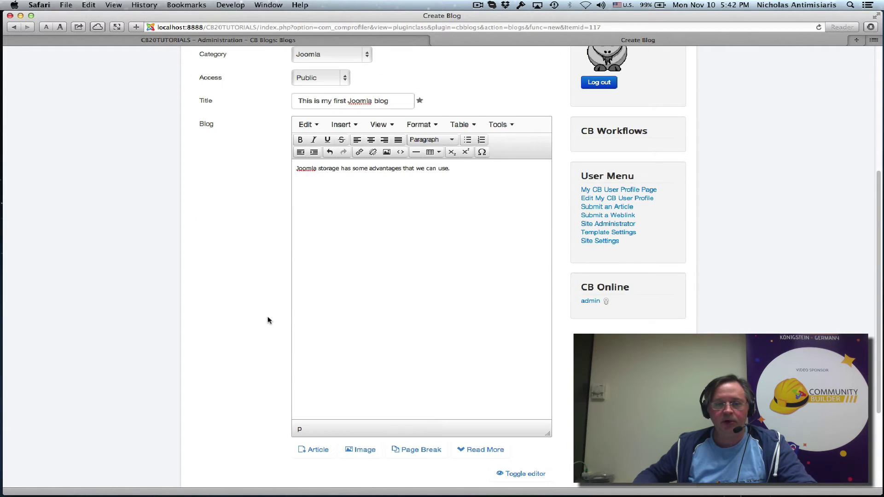
left_click(479, 450)
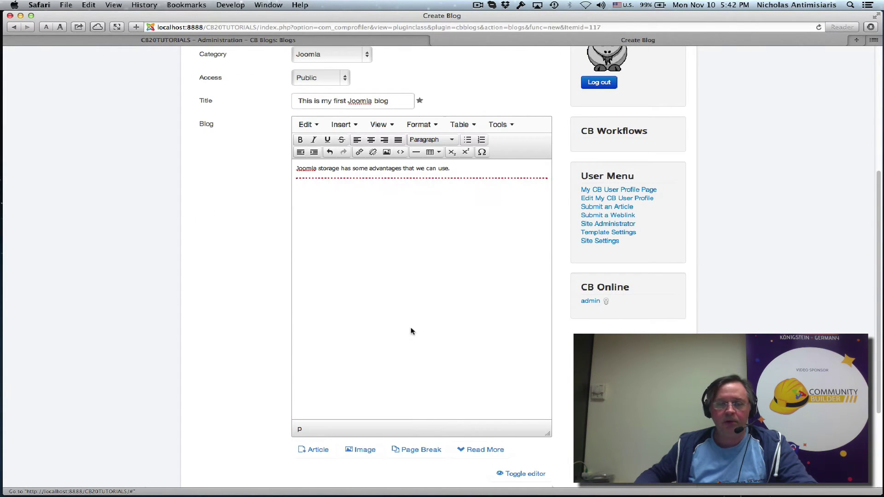
type("This is the after readmore text.")
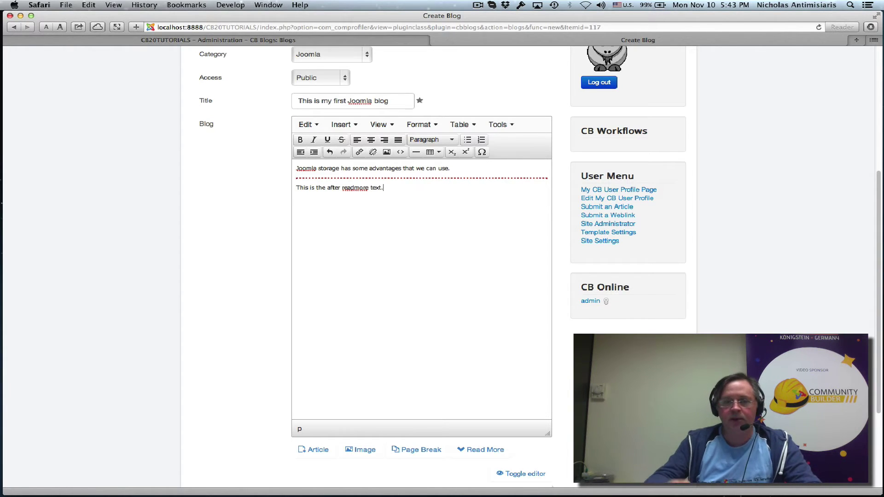
scroll(376, 286, "down", 5)
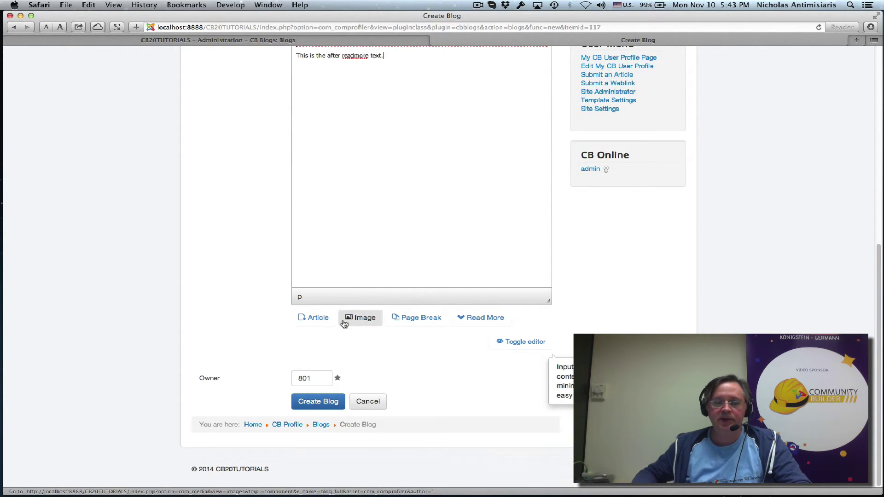
left_click(323, 405)
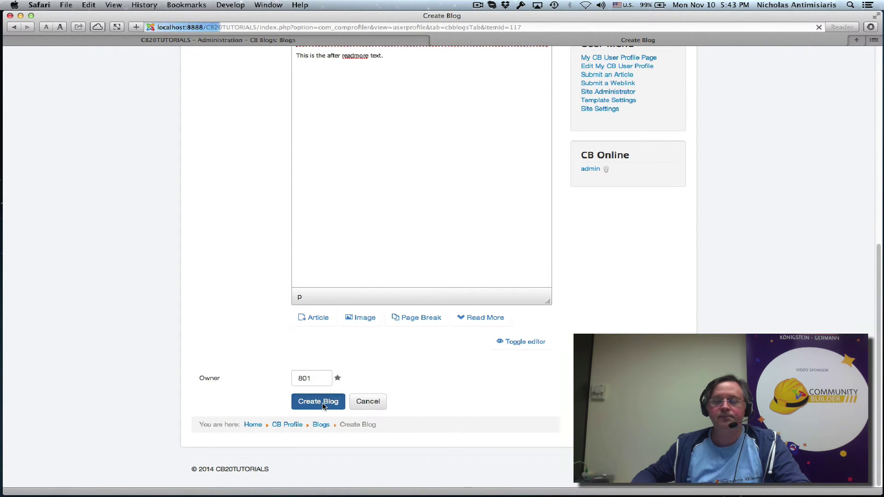
scroll(323, 407, "down", 3)
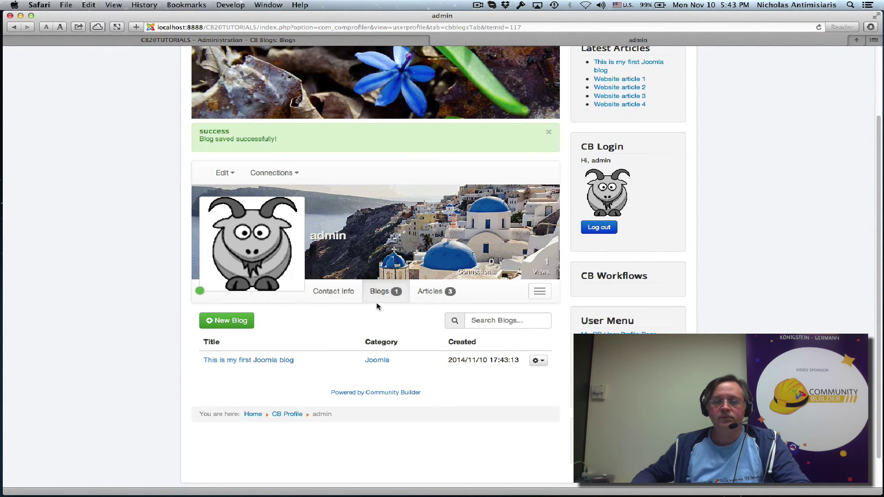
Confirm the new blog in CB Blogs, then check the Joomla User Blogs item's Blog Layout and save it
left_click(320, 41)
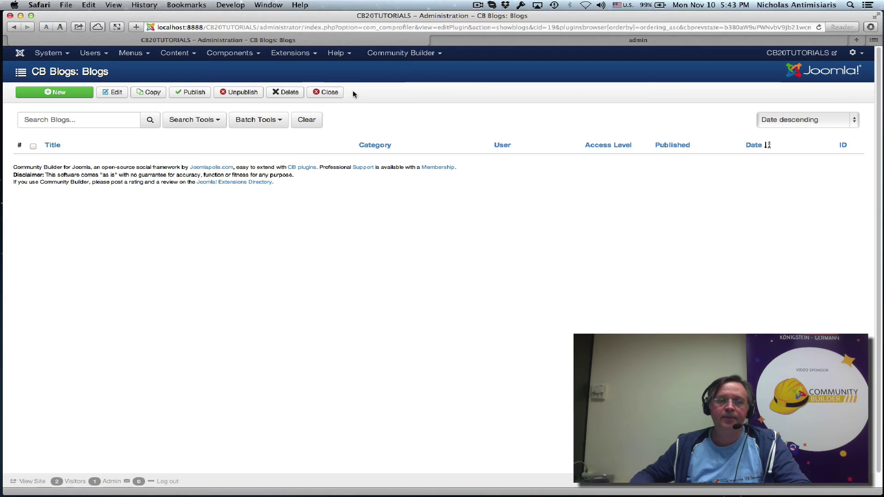
left_click(819, 27)
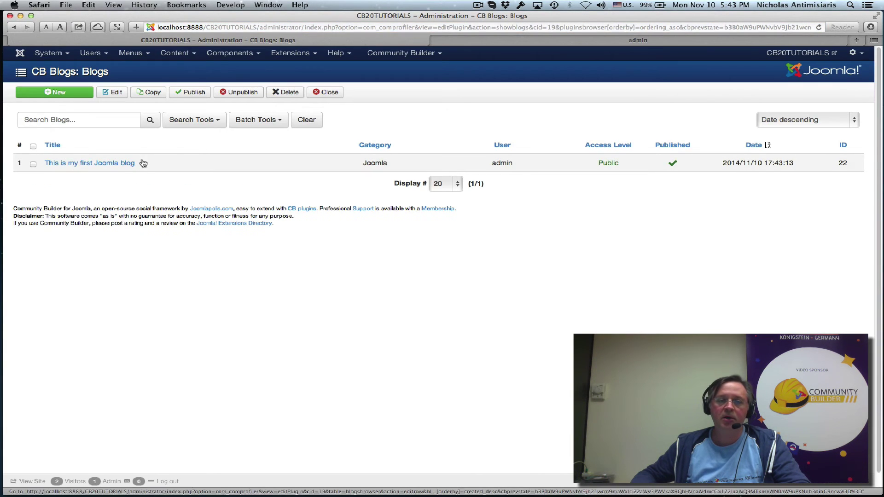
left_click(139, 54)
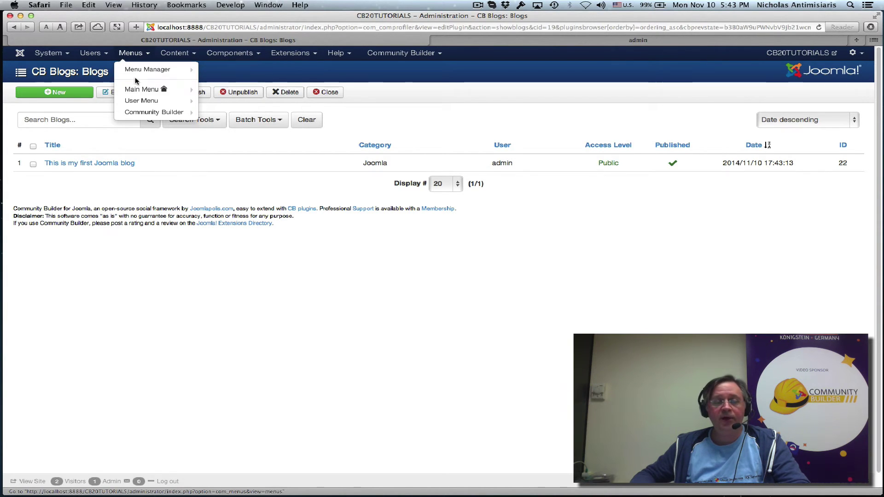
mouse_move(136, 88)
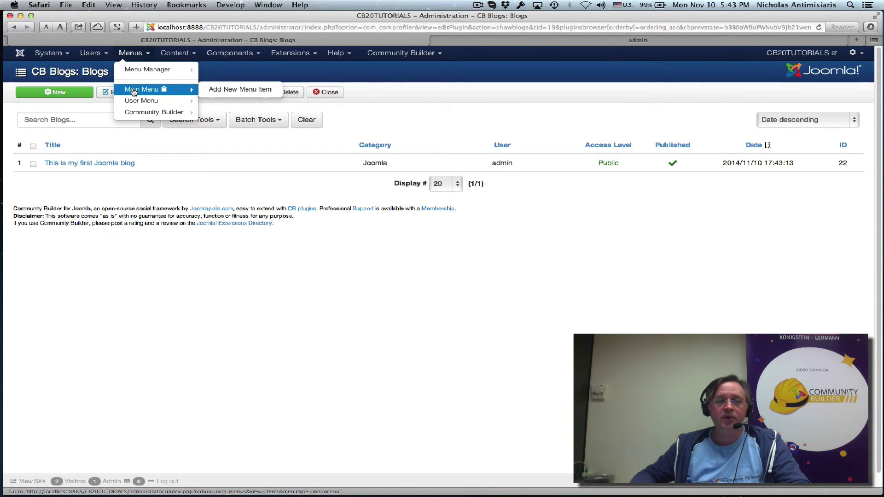
left_click(134, 91)
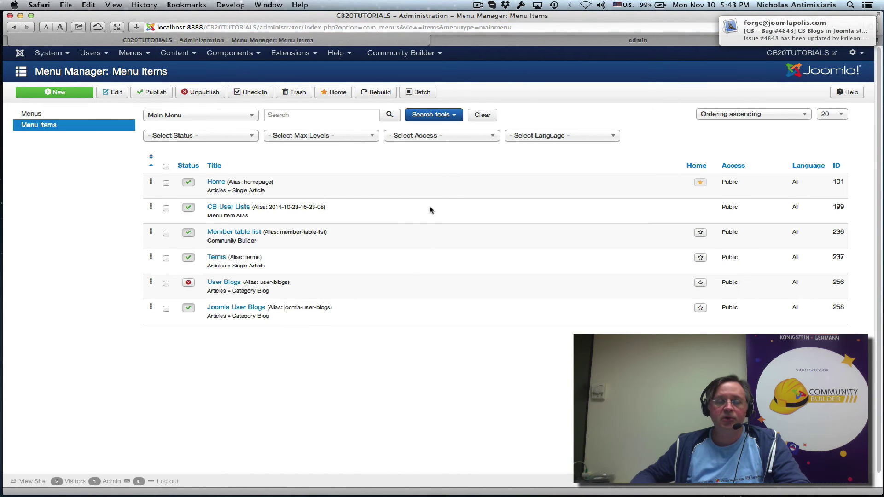
left_click(226, 310)
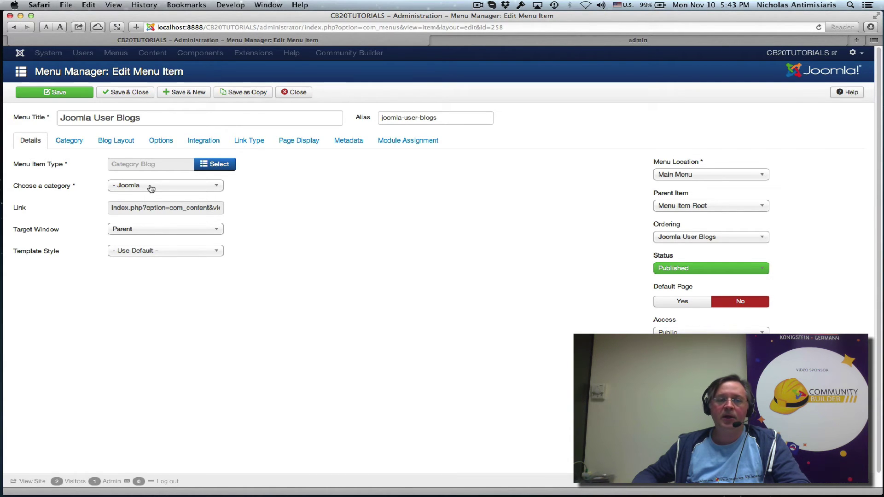
left_click(121, 142)
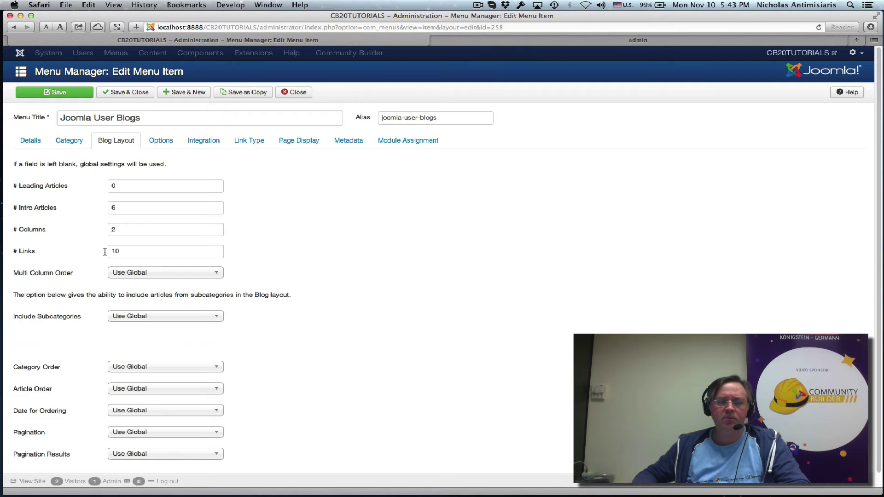
left_click(132, 93)
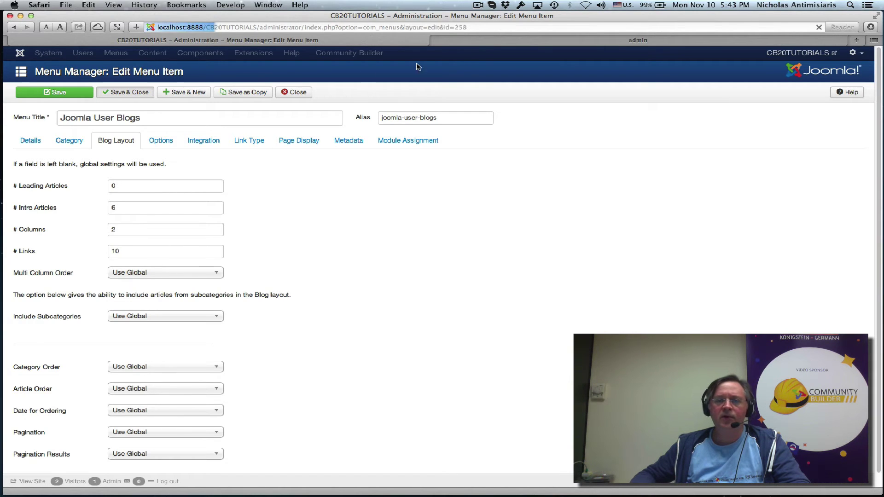
View the first blog on the site's Joomla User Blogs page, then return to admin Menu Items
left_click(568, 38)
scroll(414, 138, "up", 3)
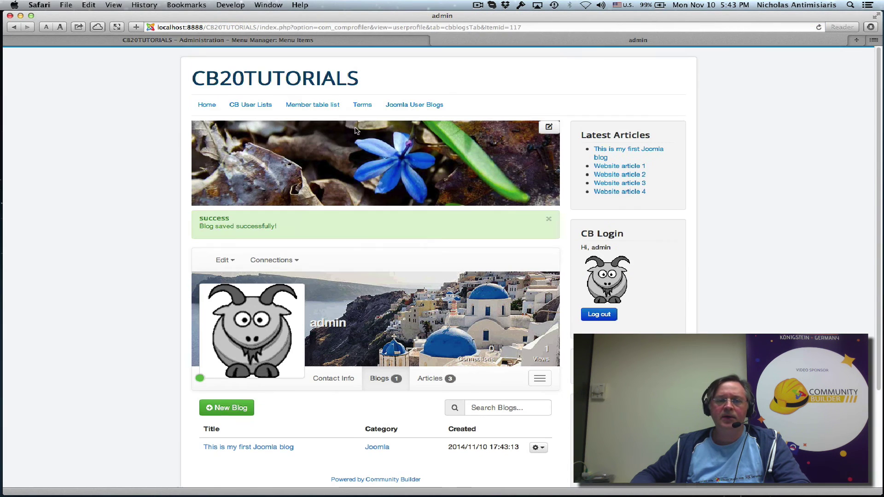
left_click(414, 105)
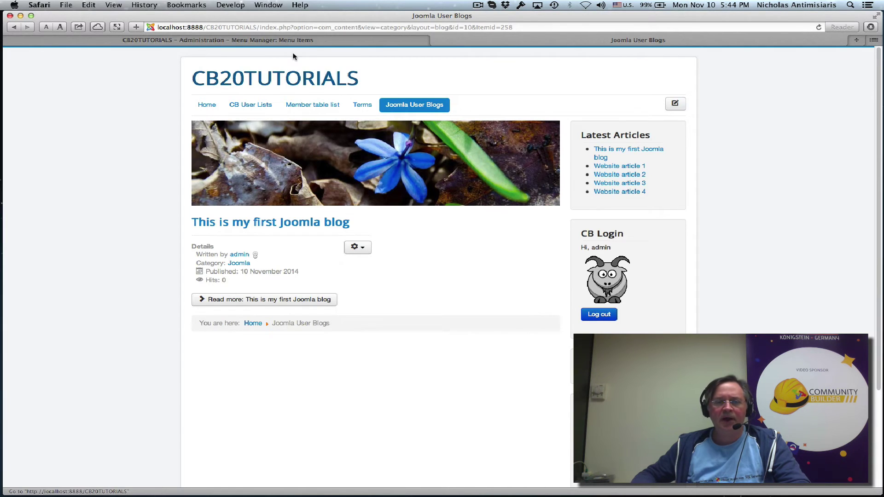
left_click(271, 41)
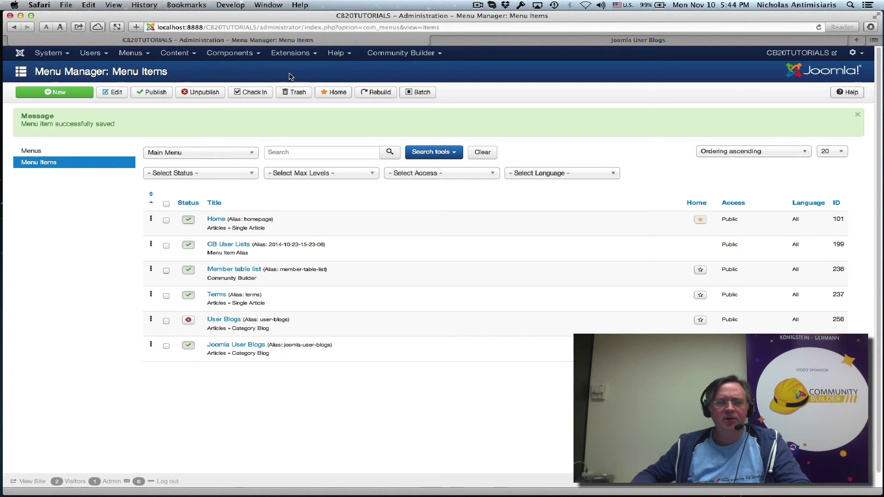
In the Article Manager, select the Joomla User Blog 1–5 articles
left_click(175, 55)
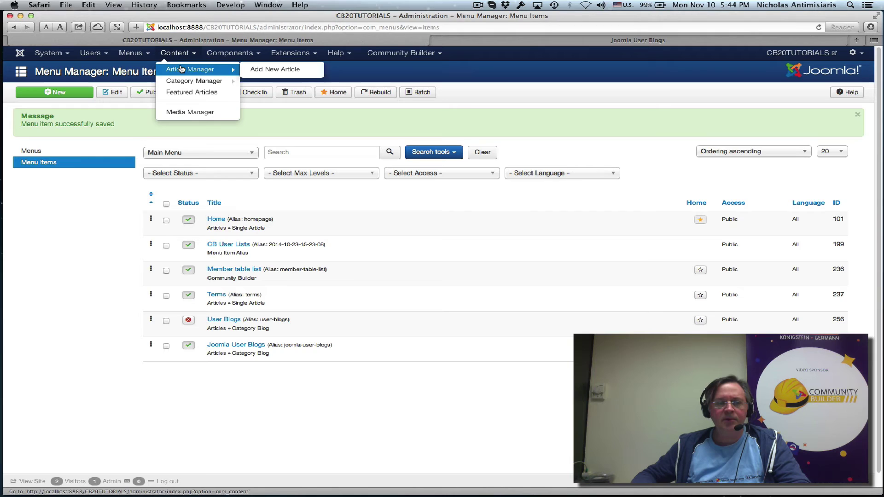
left_click(181, 68)
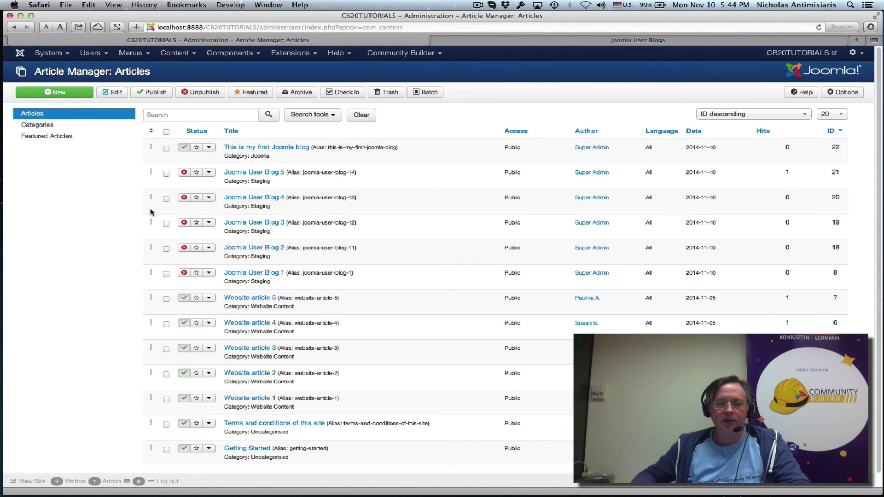
left_click(166, 174)
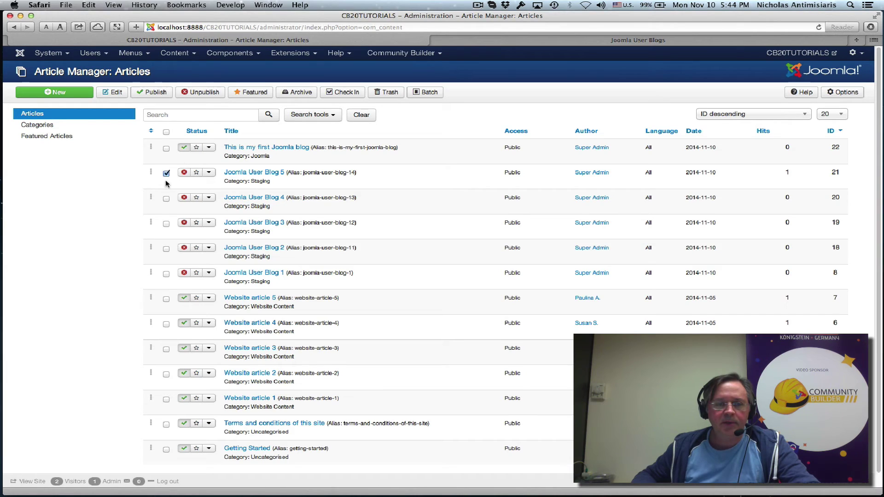
left_click(167, 199)
left_click(167, 224)
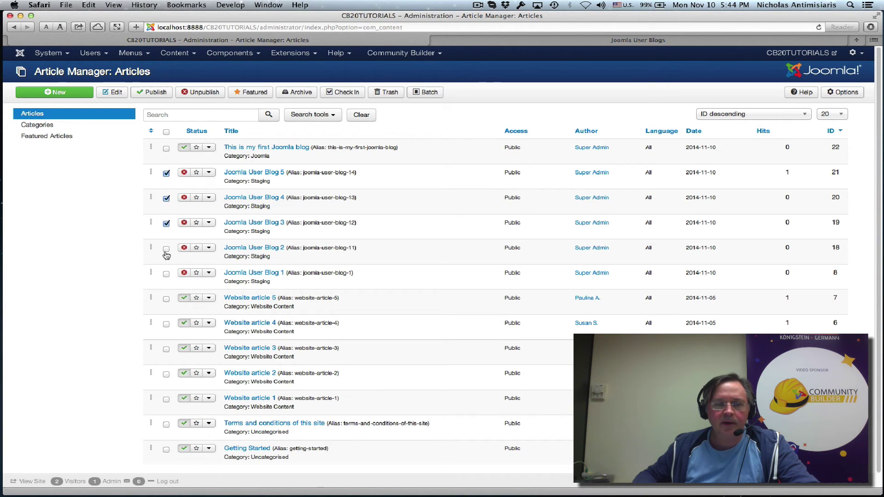
left_click(167, 249)
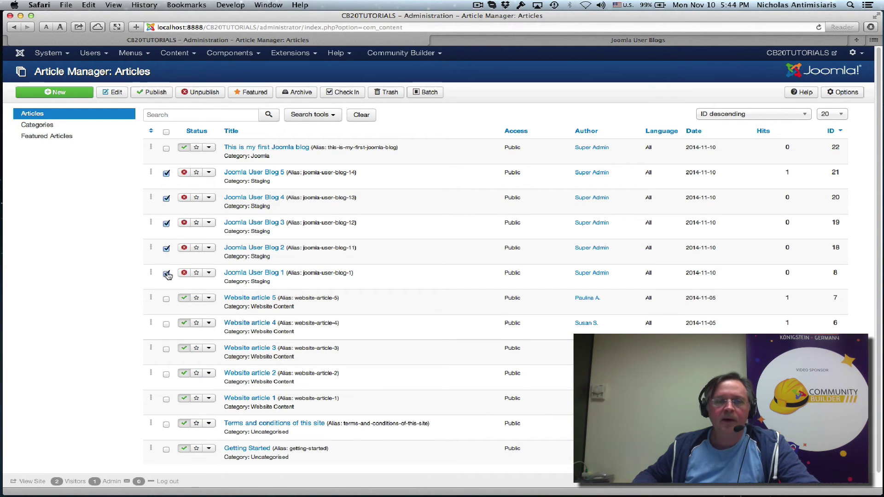
left_click(167, 275)
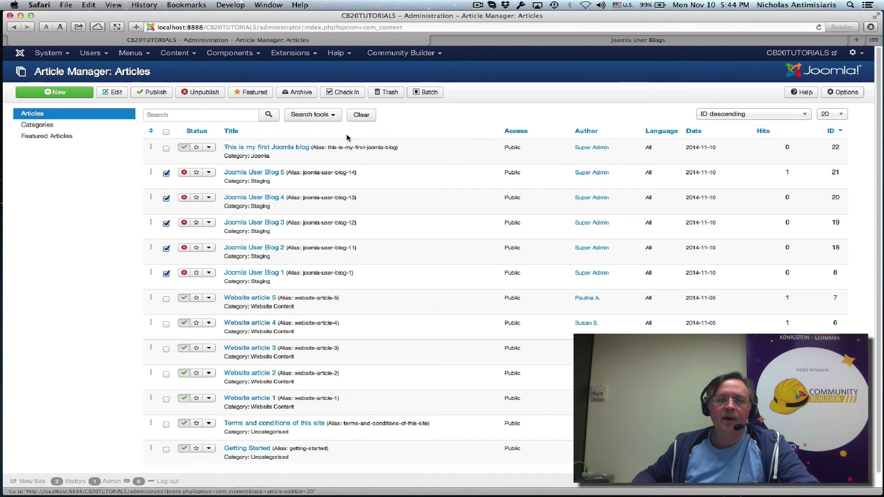
Batch-move the selected articles into the '- Joomla' category
left_click(423, 94)
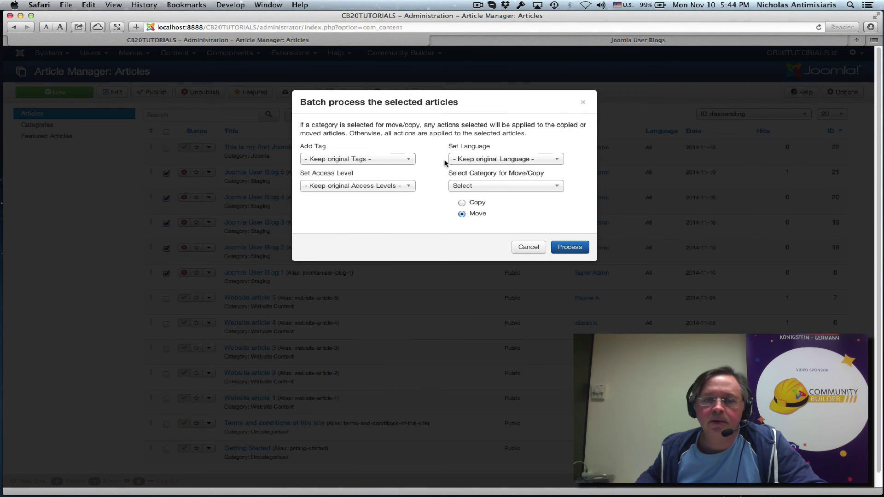
left_click(496, 187)
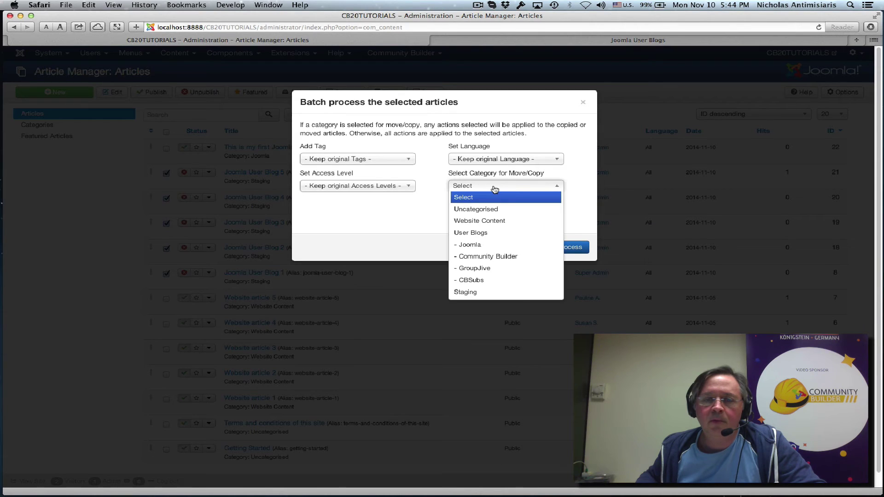
left_click(493, 247)
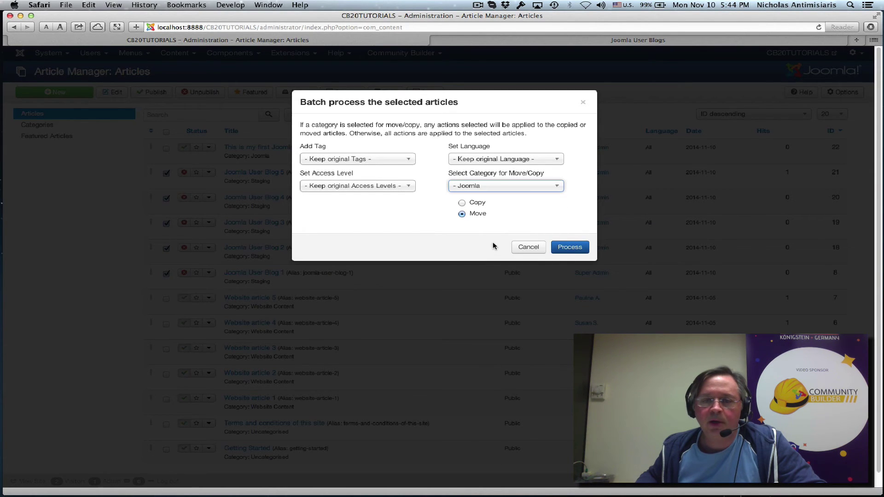
left_click(575, 249)
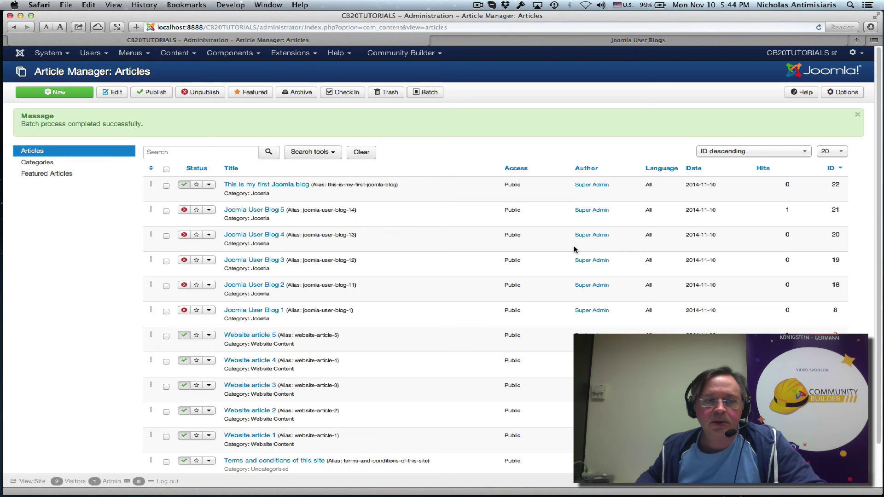
Reselect the Joomla User Blog articles and publish them
left_click(166, 211)
left_click(167, 236)
left_click(166, 262)
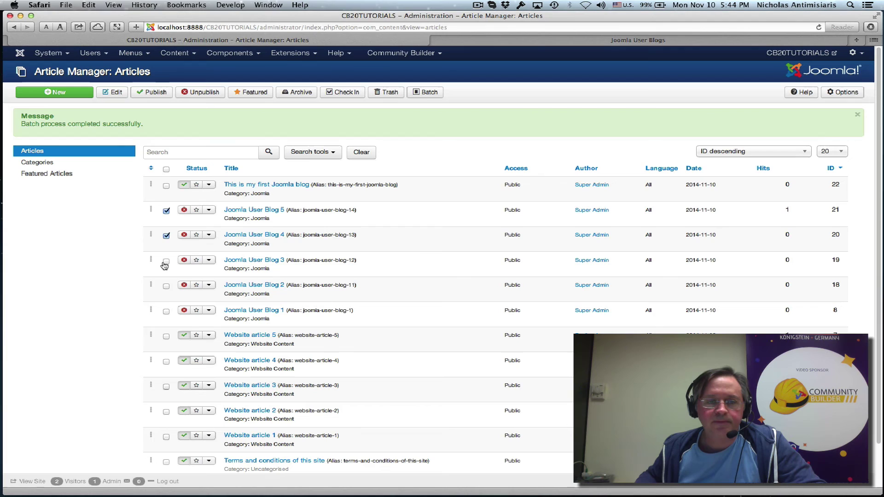
left_click(166, 286)
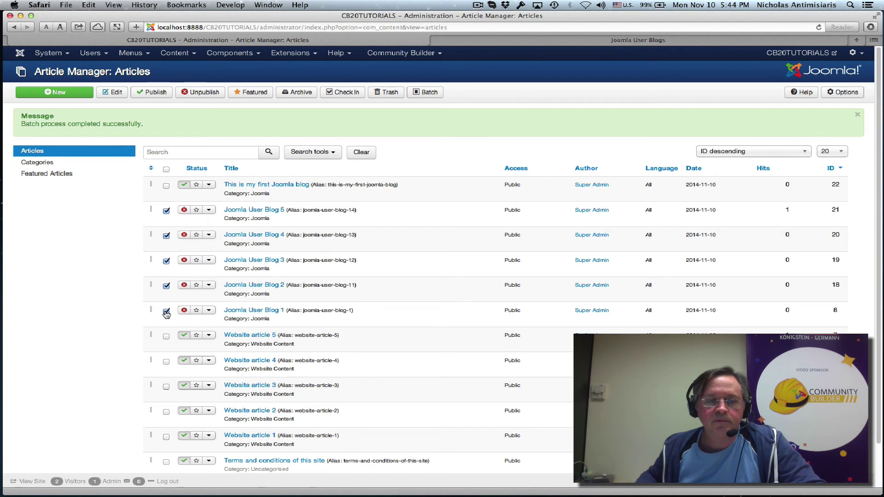
left_click(156, 92)
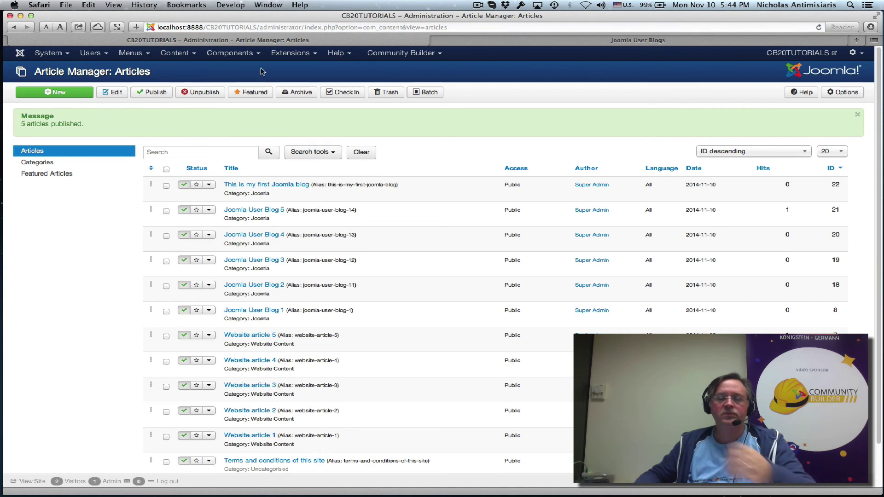
Reload the site's Joomla User Blogs page and scroll through the Joomla User Blog posts and first blog
left_click(482, 41)
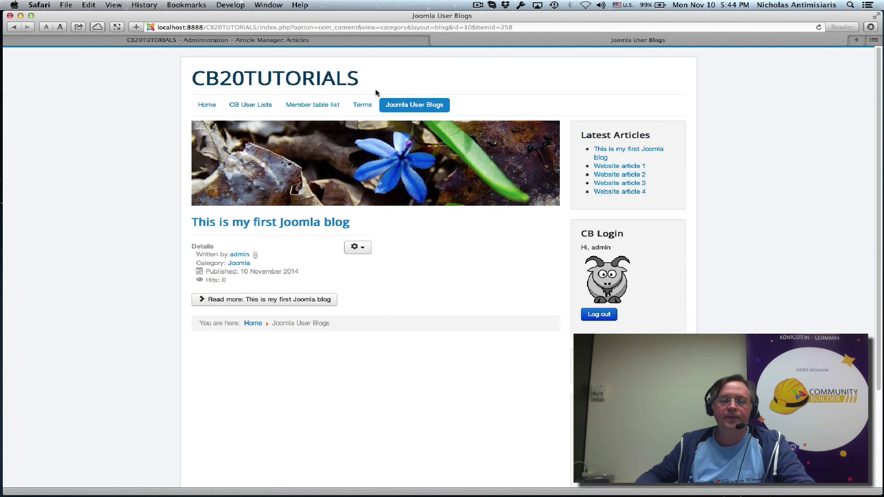
left_click(206, 104)
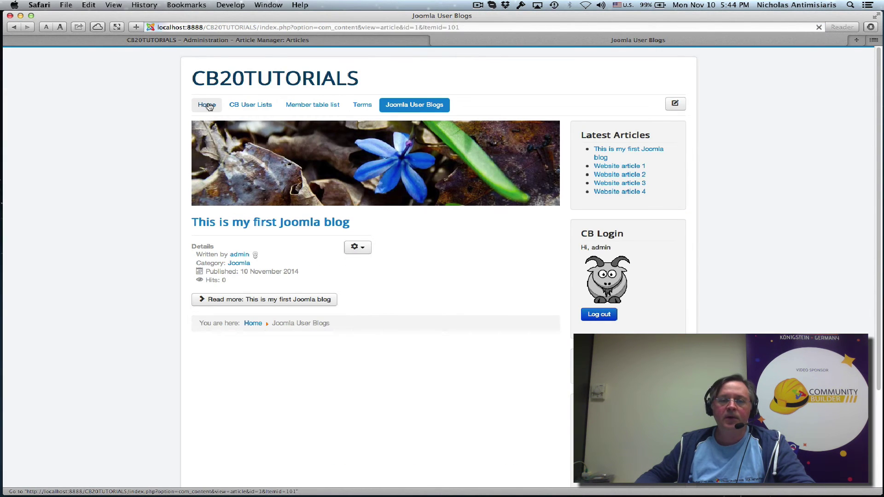
left_click(416, 106)
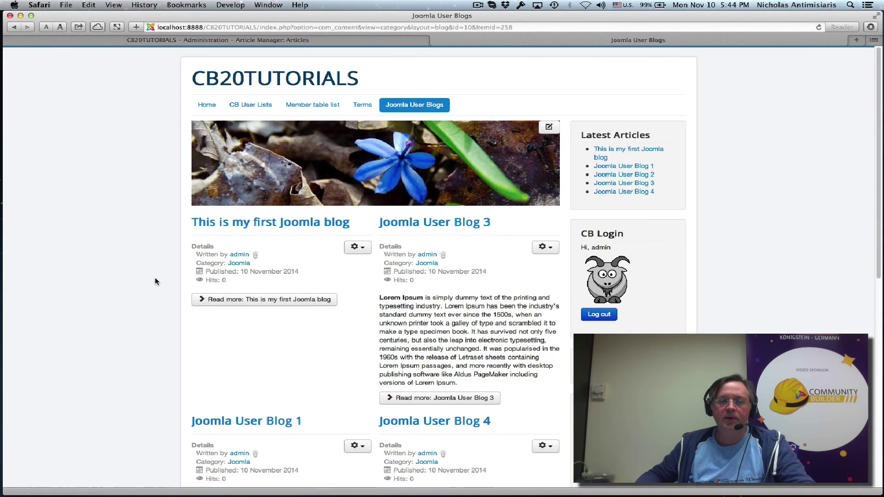
scroll(358, 258, "down", 2)
scroll(387, 287, "down", 5)
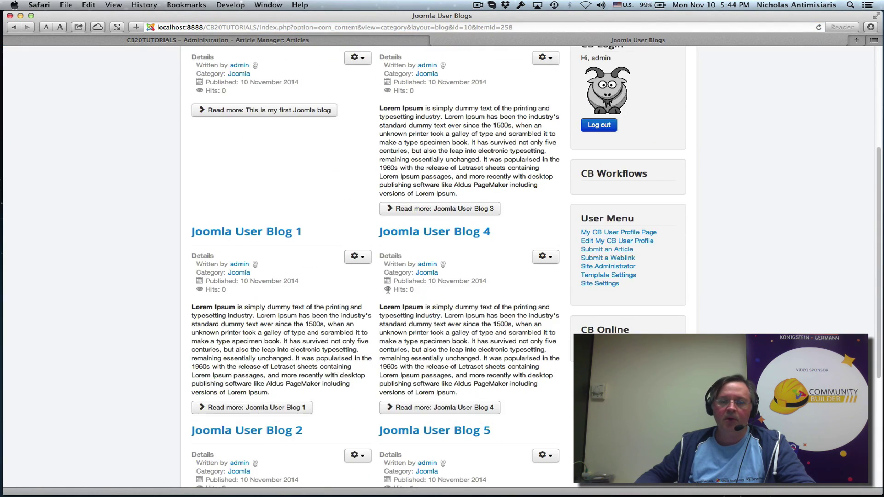
scroll(388, 288, "down", 5)
scroll(403, 346, "up", 8)
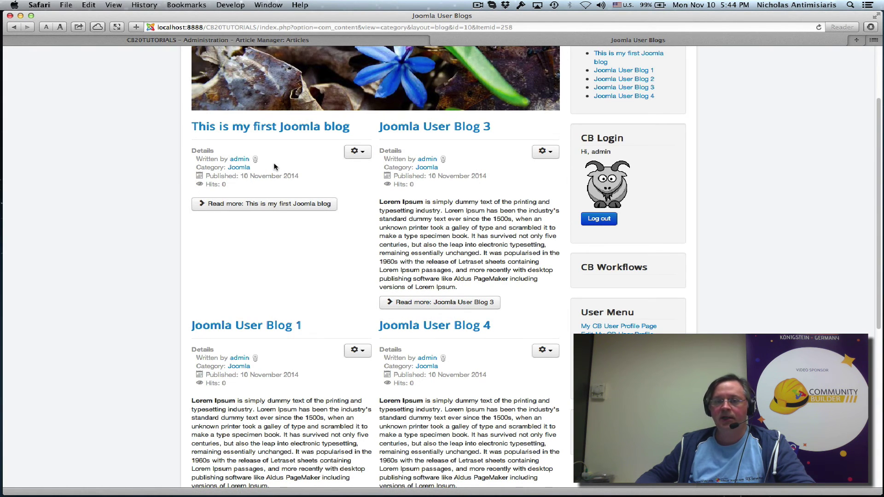
scroll(253, 249, "up", 1)
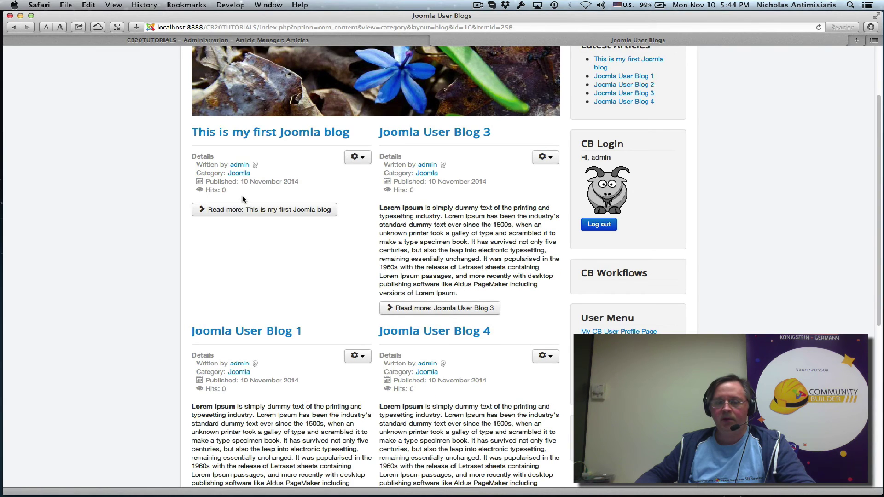
scroll(216, 269, "up", 3)
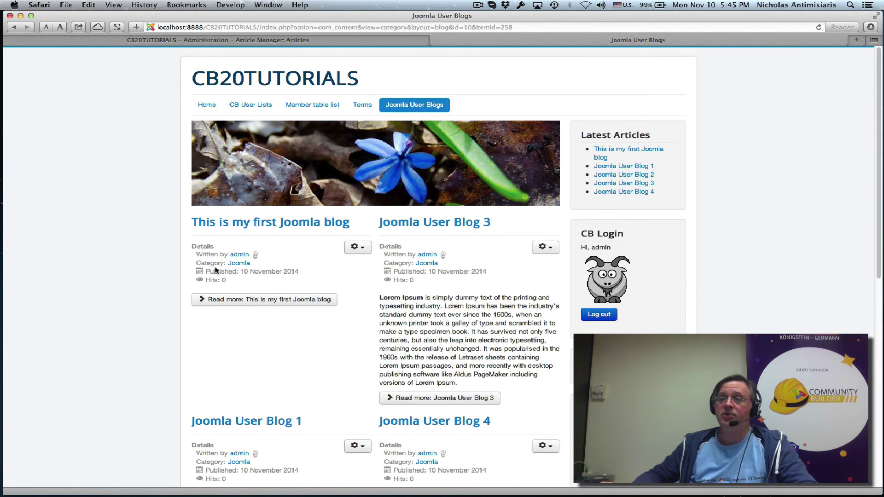
Open your CB profile's Blogs tab listing the six Joomla-category blogs
left_click(594, 283)
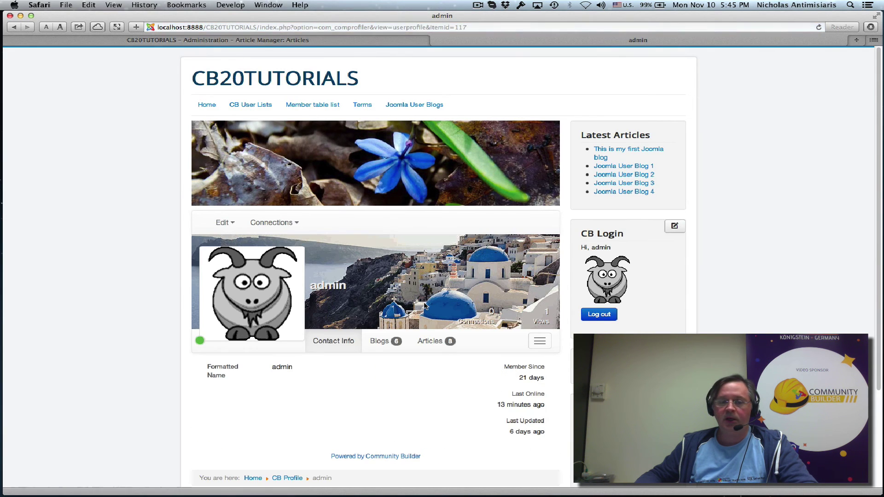
scroll(397, 291, "down", 3)
left_click(379, 258)
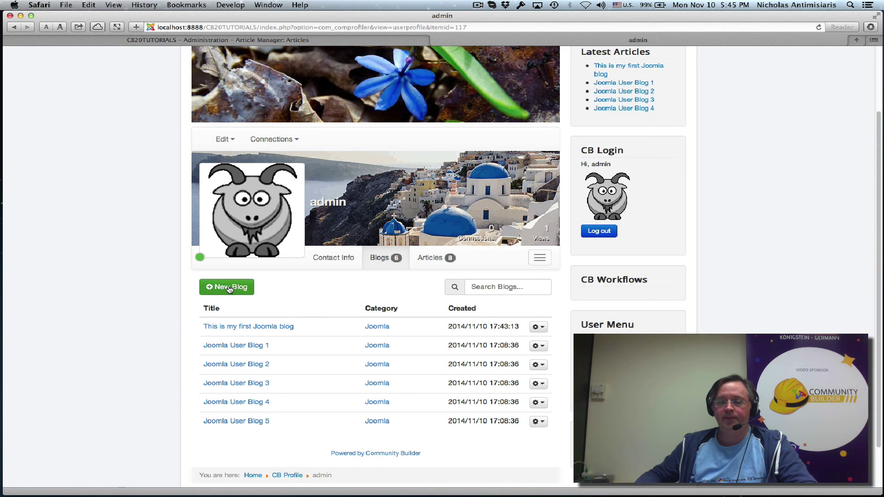
scroll(144, 366, "down", 3)
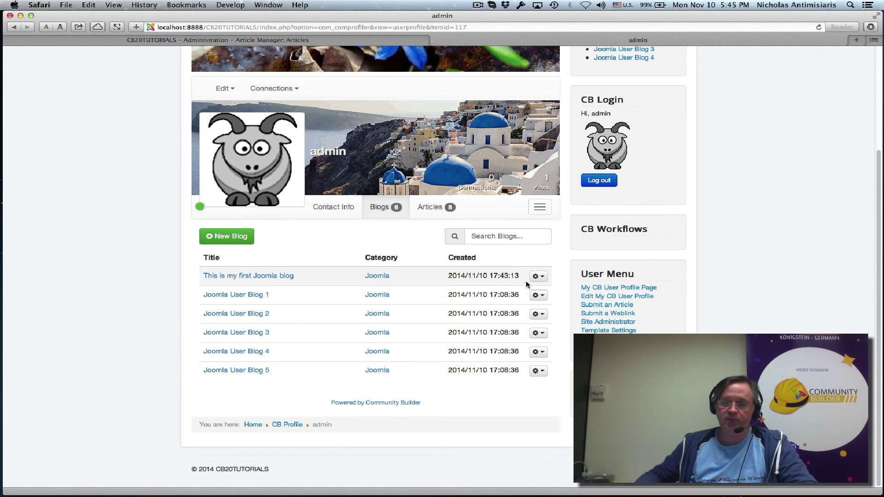
Inspect the action menus for the first blog and Joomla User Blog 3 without changing anything
left_click(537, 276)
left_click(539, 333)
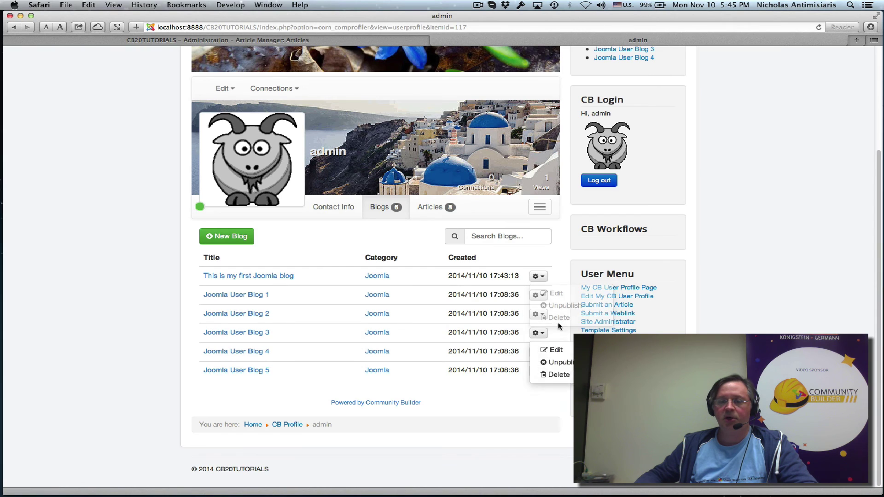
left_click(559, 300)
left_click(537, 276)
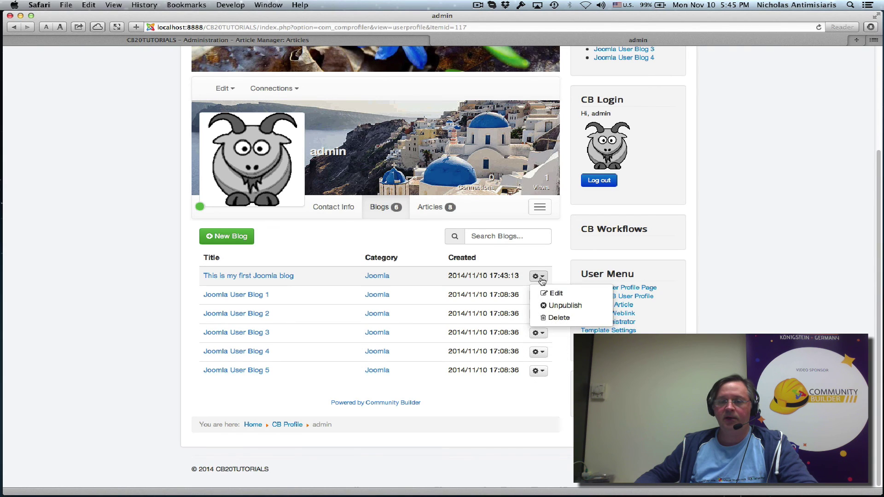
left_click(560, 320)
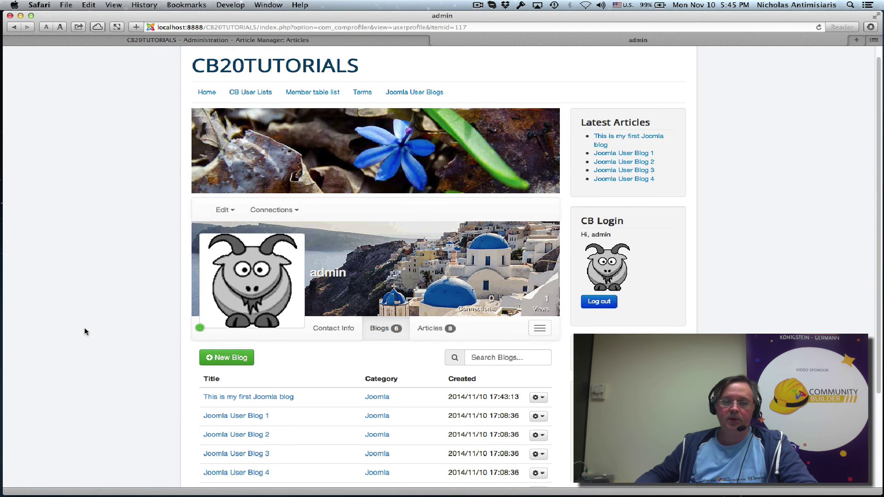